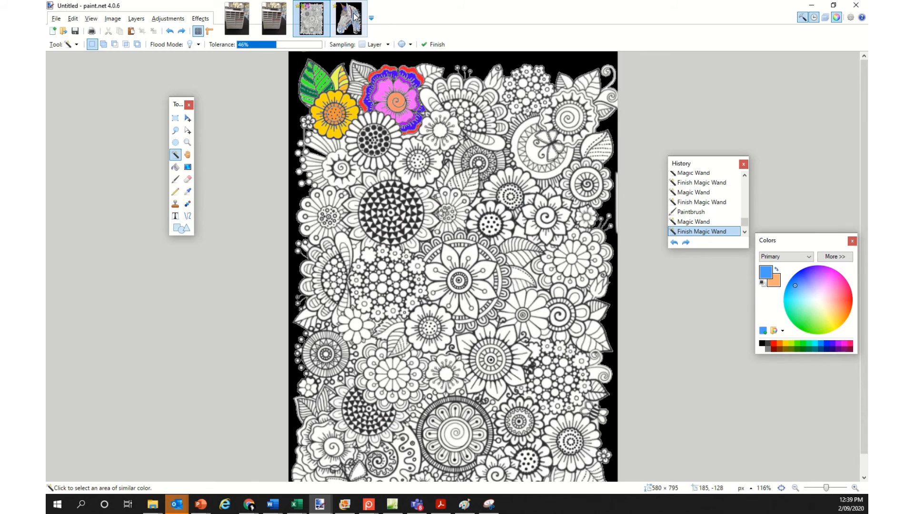
View the coloured horse image, switch to Chrome and browse Mindfulness Drawing.pdf for a colouring page, settling on page 4.
{"action": "left_click", "coordinate": [347, 20]}
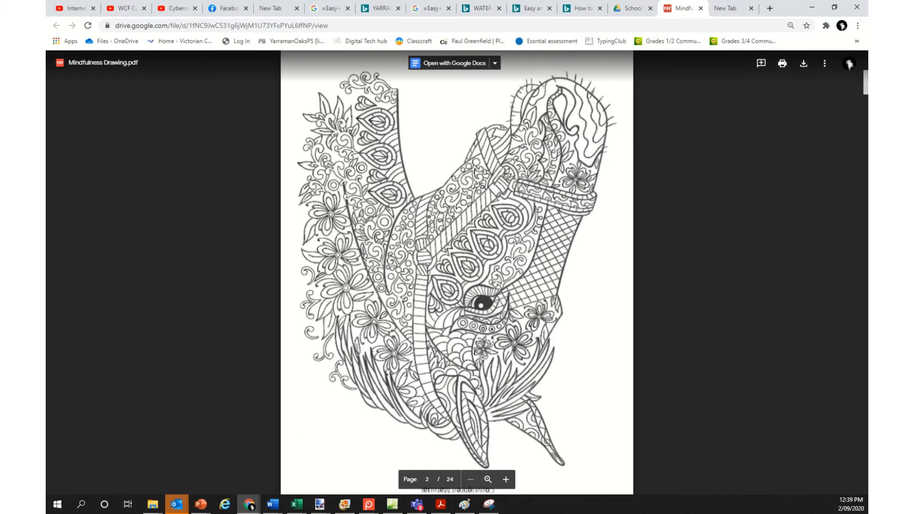
{"action": "scroll", "coordinate": [506, 353], "scroll_direction": "down", "scroll_amount": 15}
{"action": "scroll", "coordinate": [506, 353], "scroll_direction": "down", "scroll_amount": 10}
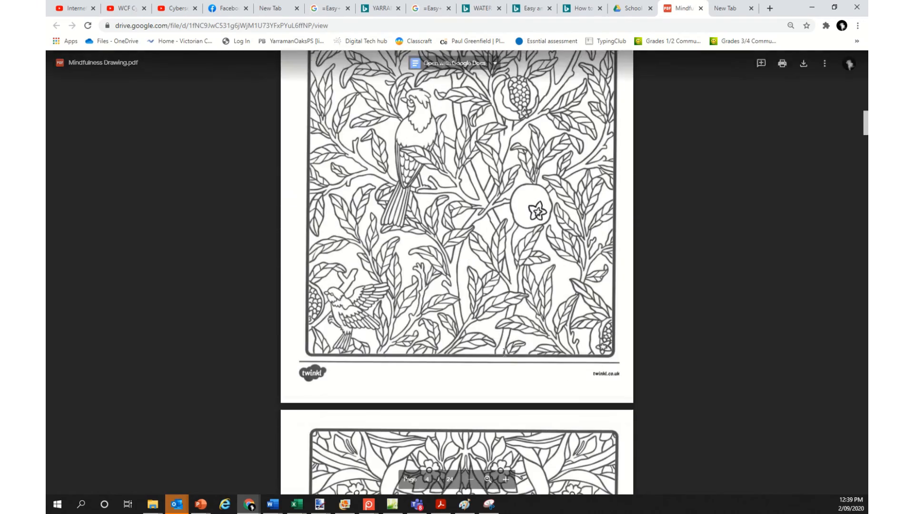
{"action": "scroll", "coordinate": [497, 355], "scroll_direction": "down", "scroll_amount": 20}
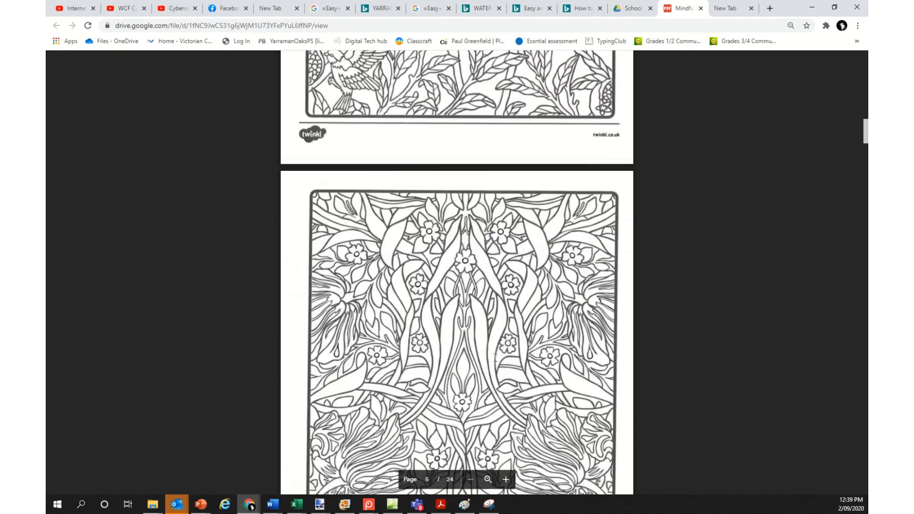
{"action": "scroll", "coordinate": [493, 353], "scroll_direction": "down", "scroll_amount": 15}
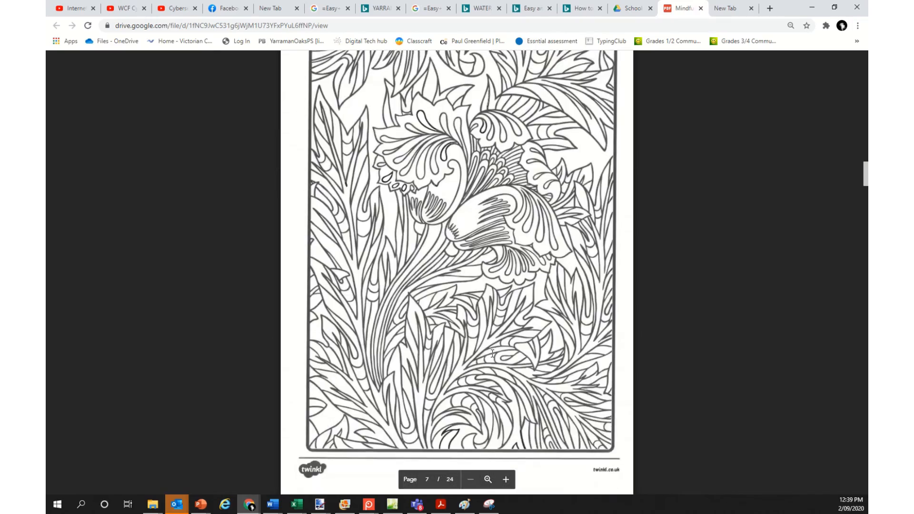
{"action": "scroll", "coordinate": [481, 358], "scroll_direction": "up", "scroll_amount": 7}
{"action": "scroll", "coordinate": [481, 359], "scroll_direction": "up", "scroll_amount": 20}
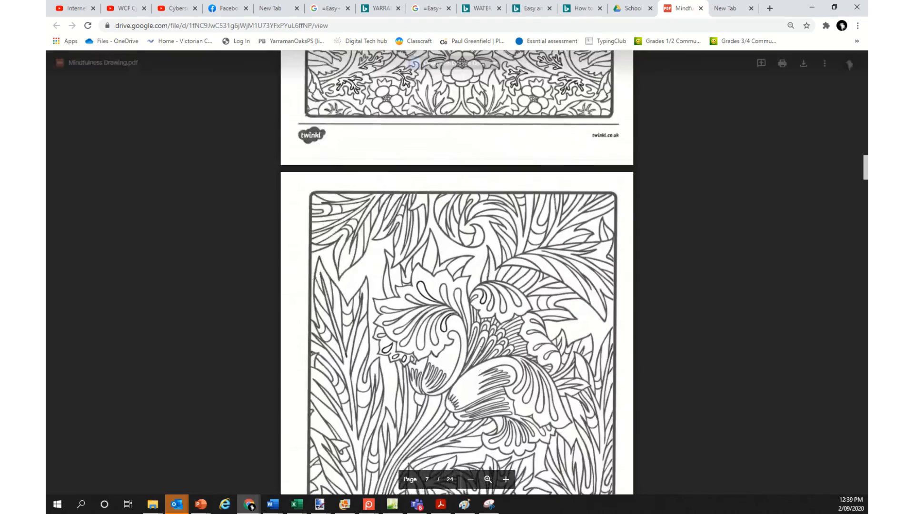
{"action": "scroll", "coordinate": [478, 347], "scroll_direction": "up", "scroll_amount": 10}
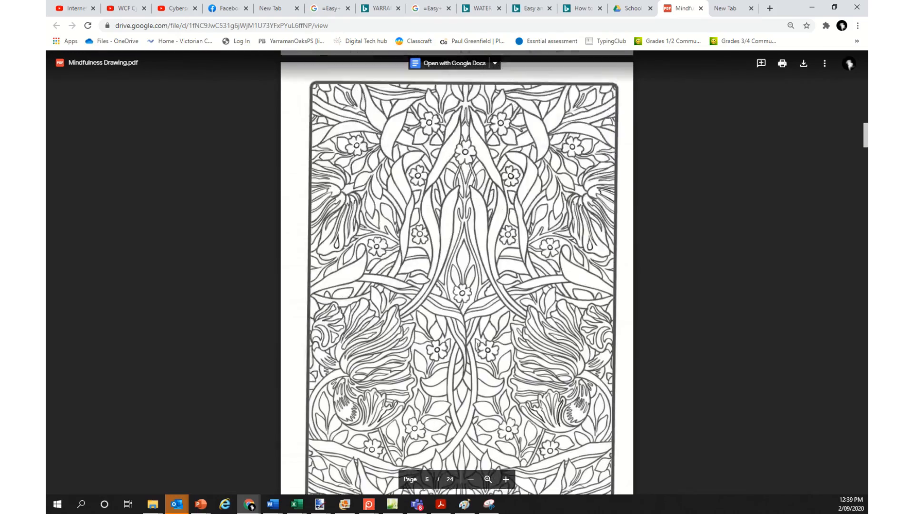
{"action": "scroll", "coordinate": [470, 350], "scroll_direction": "up", "scroll_amount": 3}
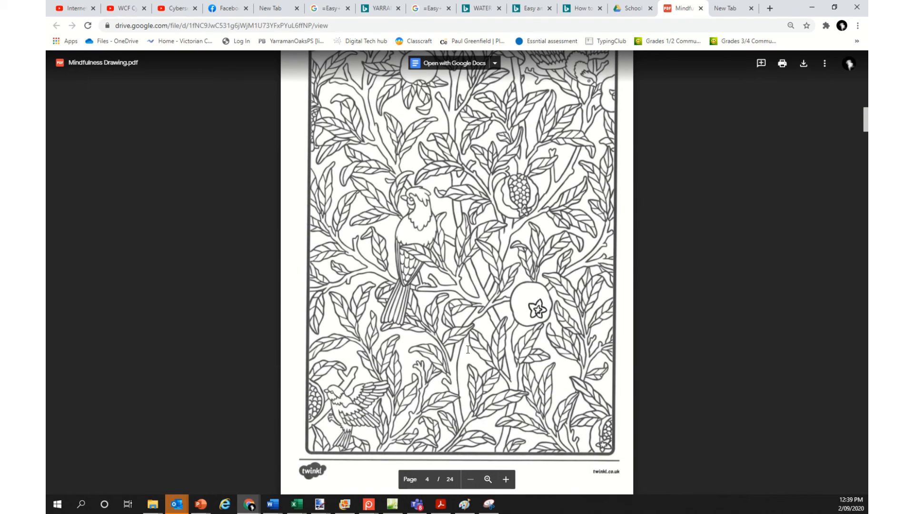
{"action": "scroll", "coordinate": [468, 351], "scroll_direction": "up", "scroll_amount": 1}
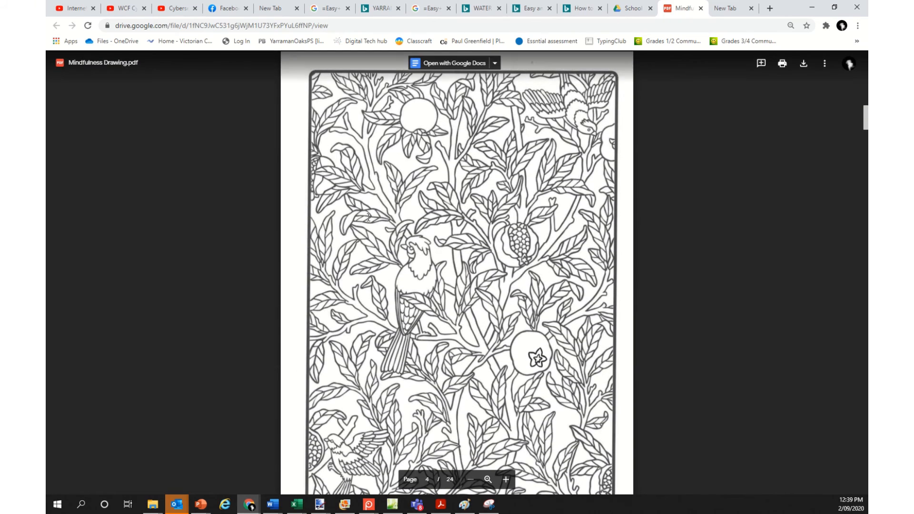
{"action": "scroll", "coordinate": [369, 218], "scroll_direction": "down", "scroll_amount": 1}
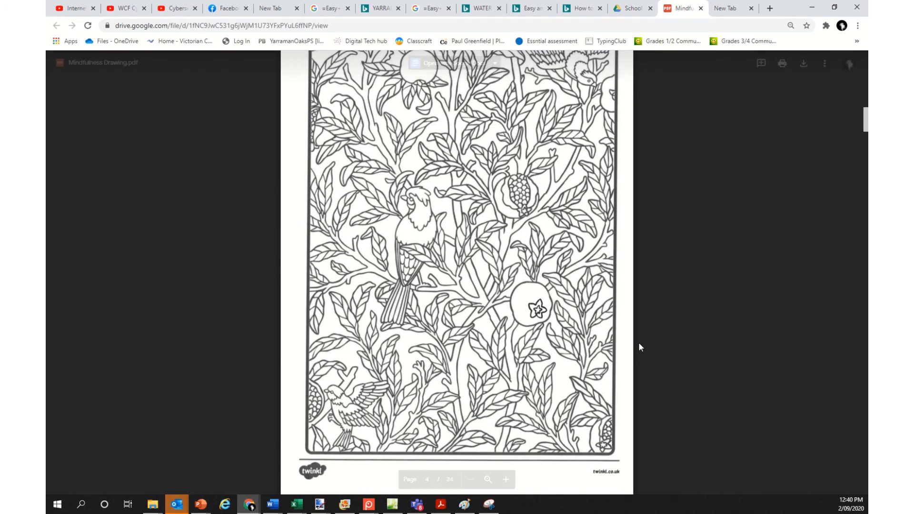
{"action": "scroll", "coordinate": [636, 342], "scroll_direction": "up", "scroll_amount": 1}
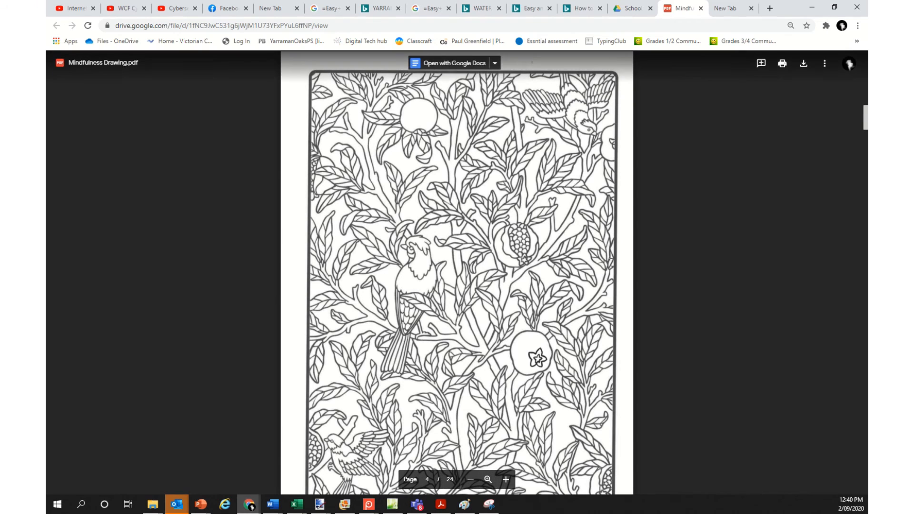
{"action": "scroll", "coordinate": [606, 275], "scroll_direction": "down", "scroll_amount": 1}
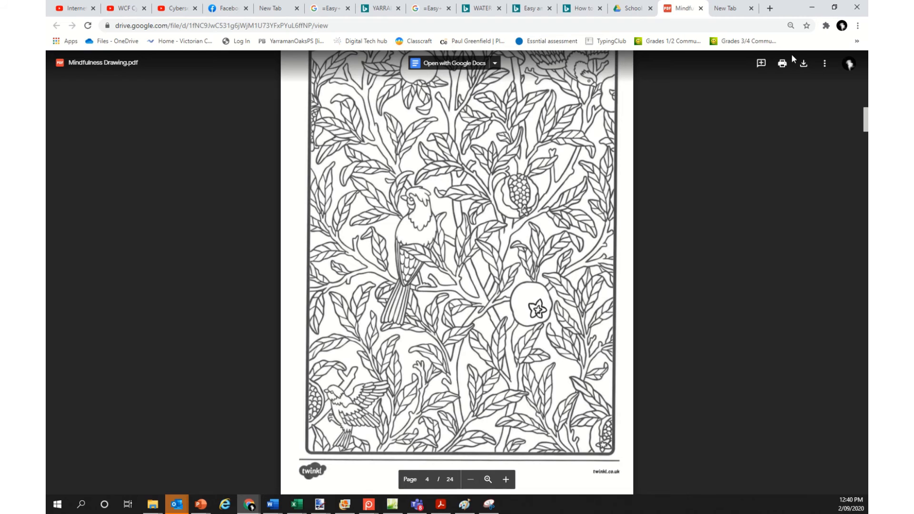
Show the PDF in full screen and bring the page 4 bird and leaf drawing into view.
{"action": "key", "text": "F11"}
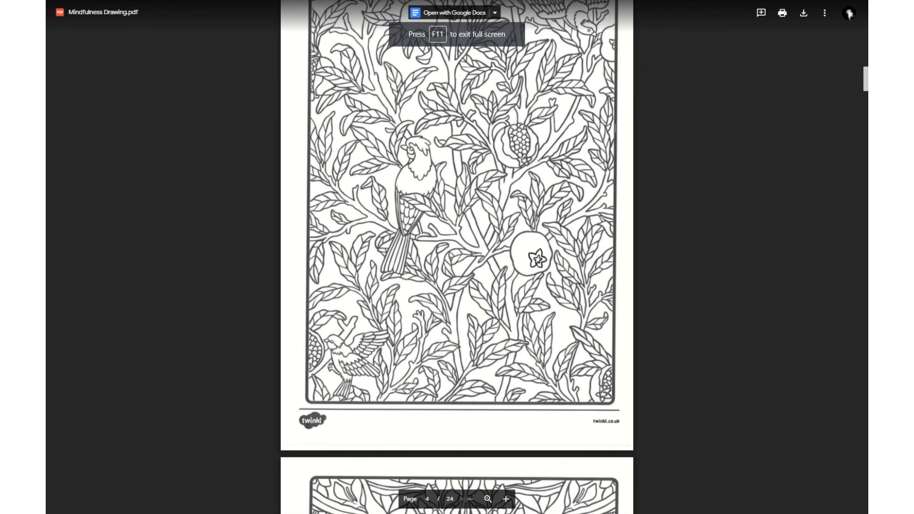
{"action": "scroll", "coordinate": [617, 129], "scroll_direction": "up", "scroll_amount": 1}
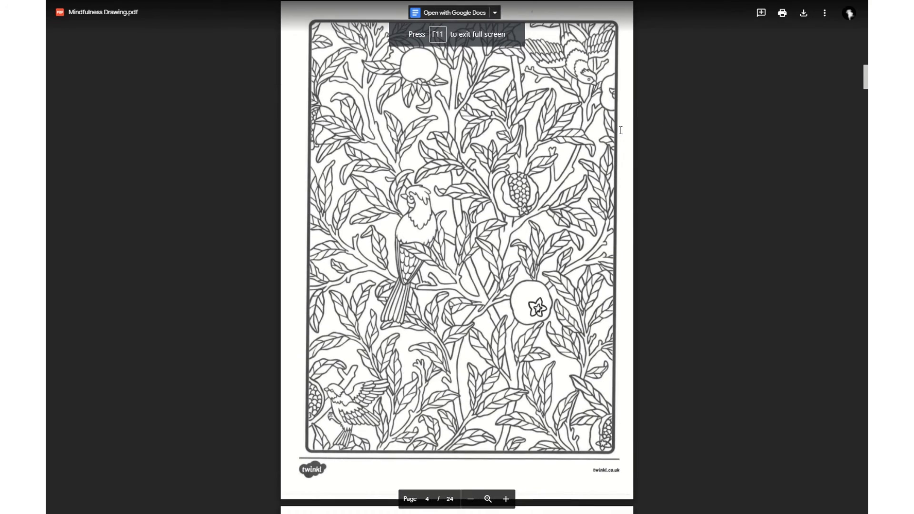
{"action": "scroll", "coordinate": [621, 130], "scroll_direction": "up", "scroll_amount": 1}
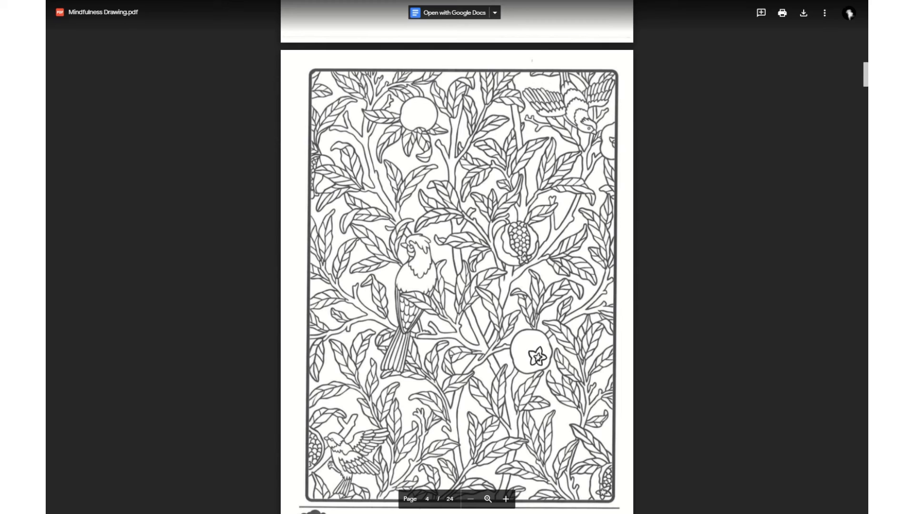
Try to capture the page 4 bird drawing with the Snipping Tool, including its lower border.
{"action": "key", "text": "alt+Tab"}
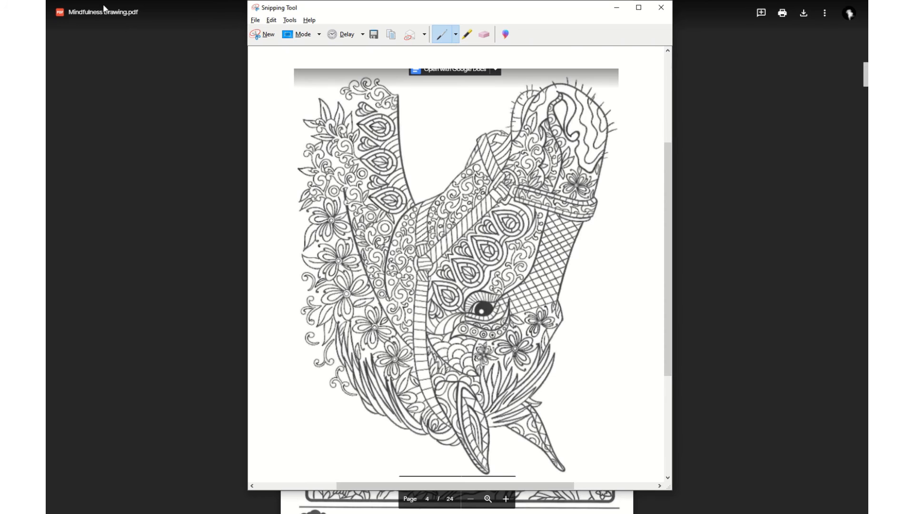
{"action": "left_click", "coordinate": [270, 36]}
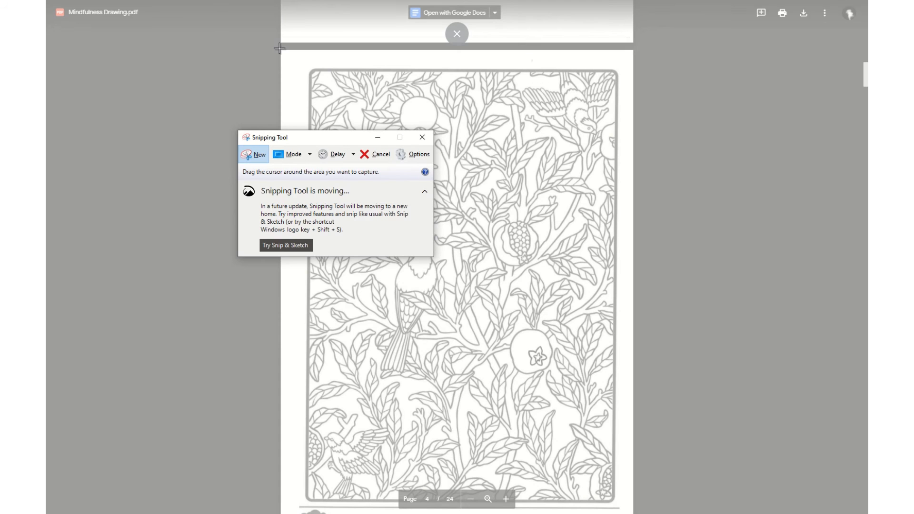
{"action": "left_click_drag", "start_coordinate": [294, 56], "coordinate": [619, 506]}
{"action": "scroll", "coordinate": [457, 264], "scroll_direction": "down", "scroll_amount": 3}
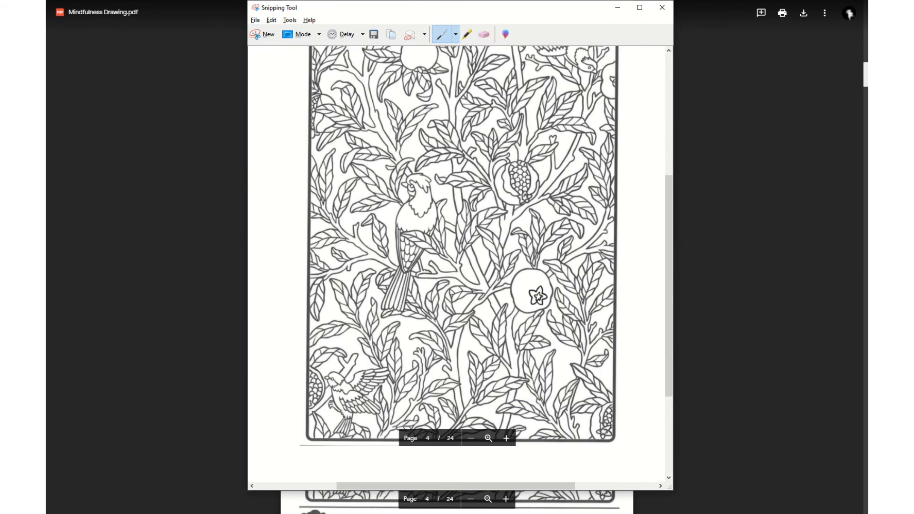
{"action": "left_click", "coordinate": [801, 353]}
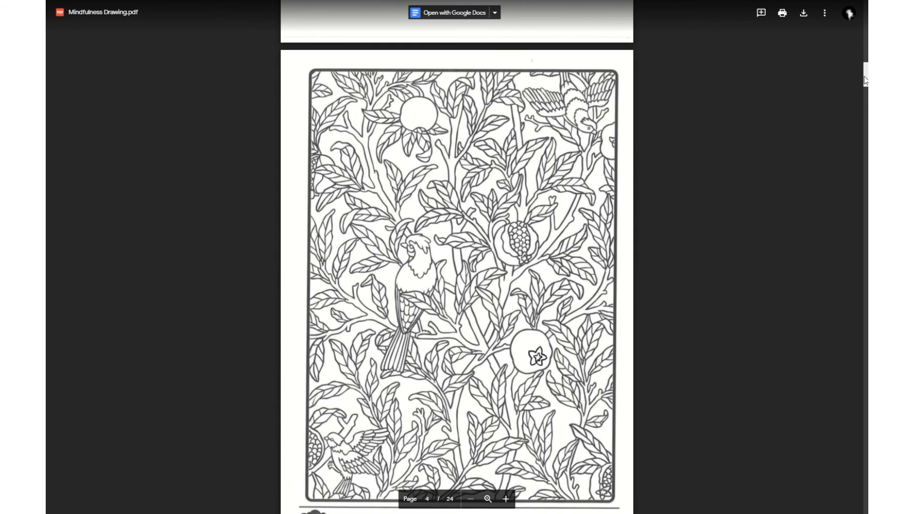
Reposition page 4 to clear the page control and capture the whole bordered bird drawing with the Snipping Tool.
{"action": "left_click_drag", "start_coordinate": [866, 80], "coordinate": [866, 82]}
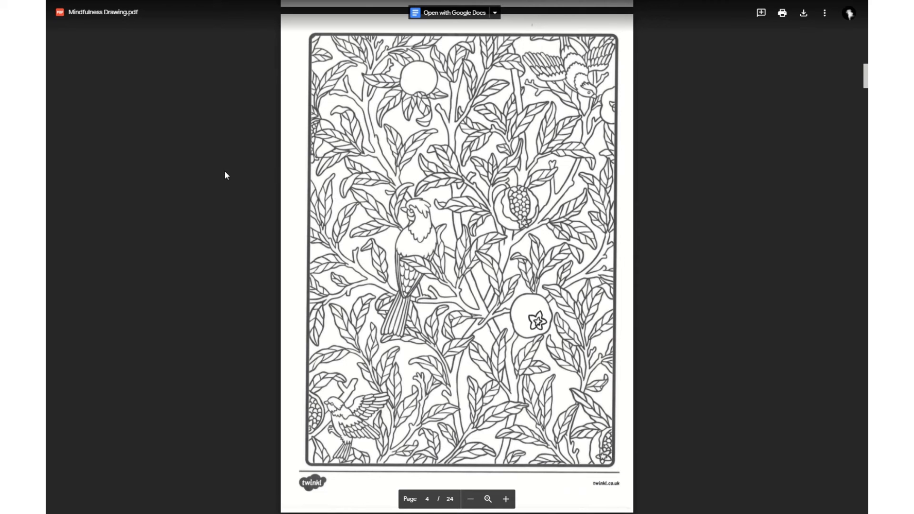
{"action": "key", "text": "alt+Tab"}
{"action": "left_click", "coordinate": [261, 34]}
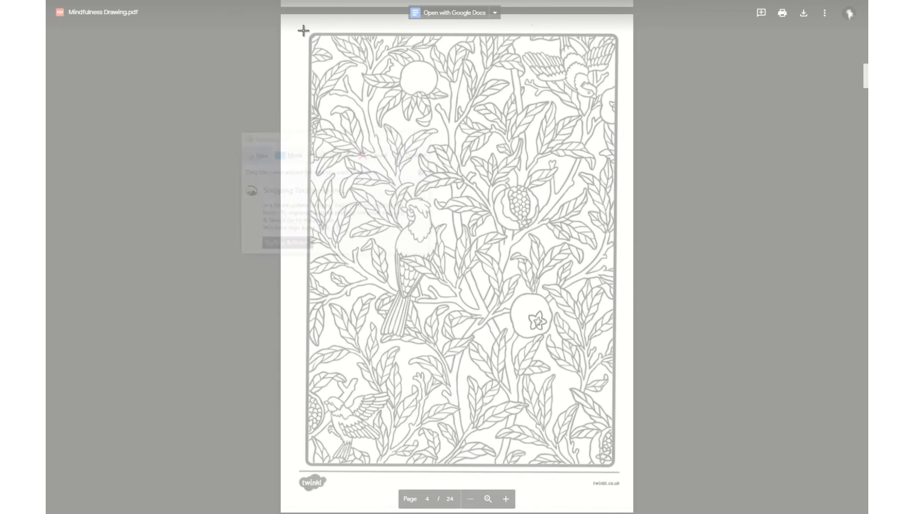
{"action": "left_click_drag", "start_coordinate": [304, 31], "coordinate": [618, 470]}
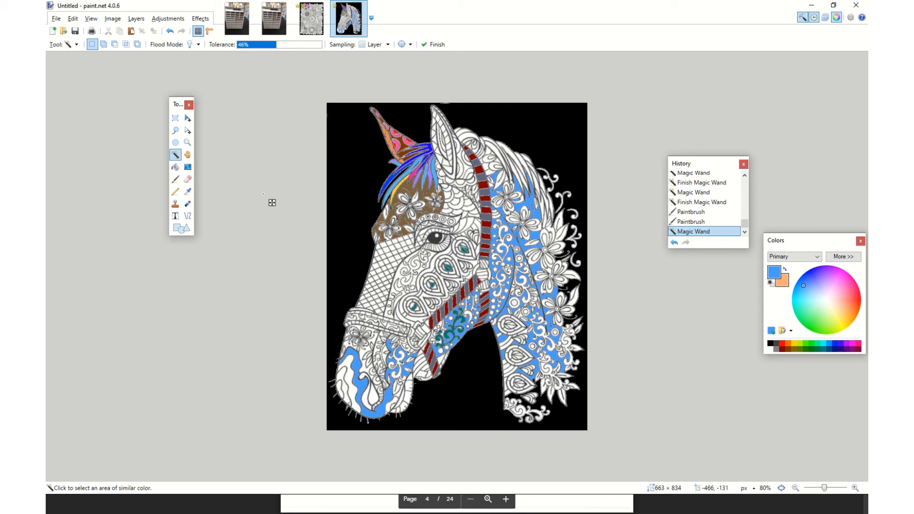
Create a new 652 × 910 pixel image in paint.net and paste the captured bird drawing into it.
{"action": "left_click", "coordinate": [56, 18]}
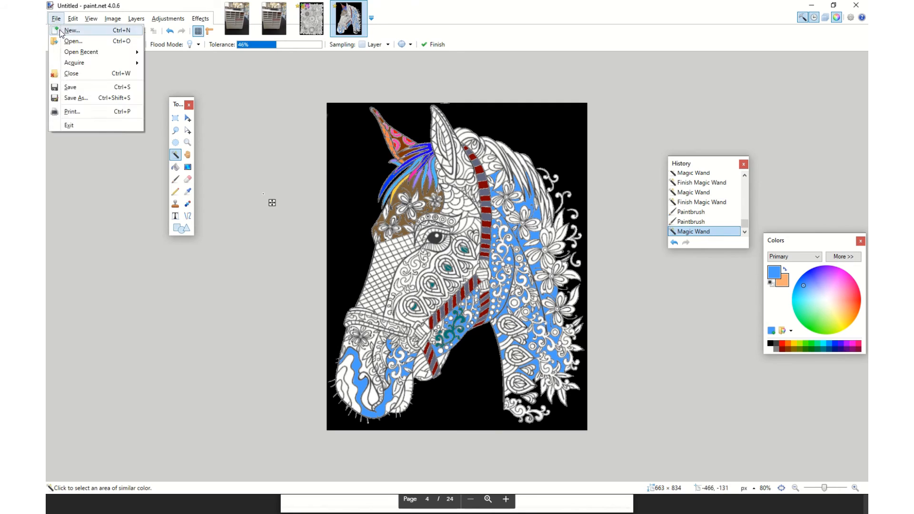
{"action": "left_click", "coordinate": [67, 29]}
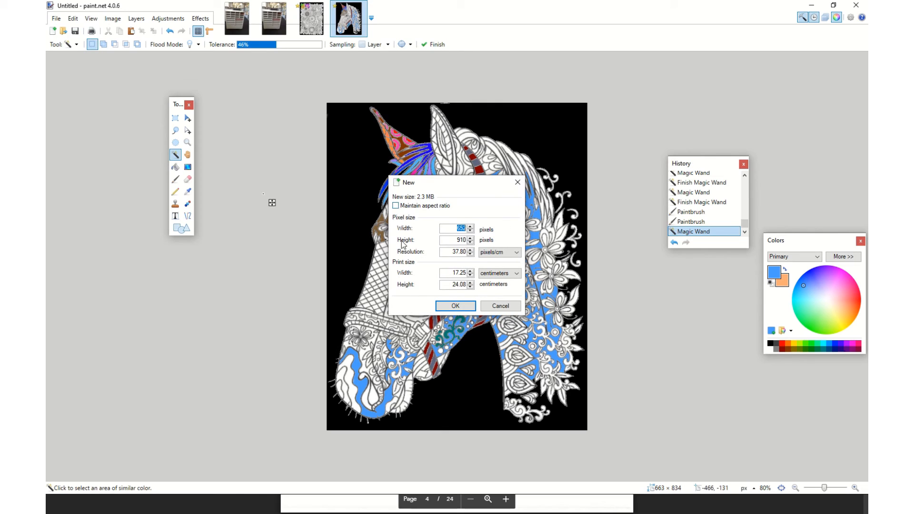
{"action": "left_click", "coordinate": [465, 309]}
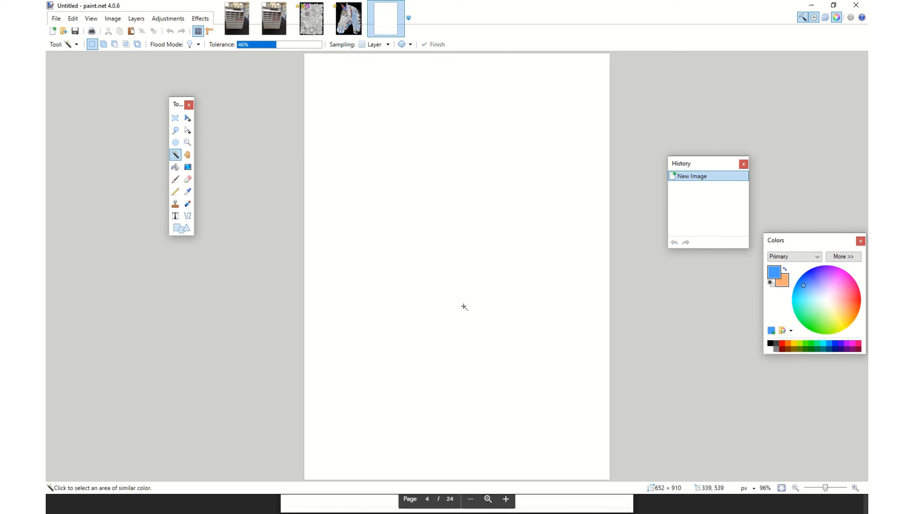
{"action": "key", "text": "ctrl+v"}
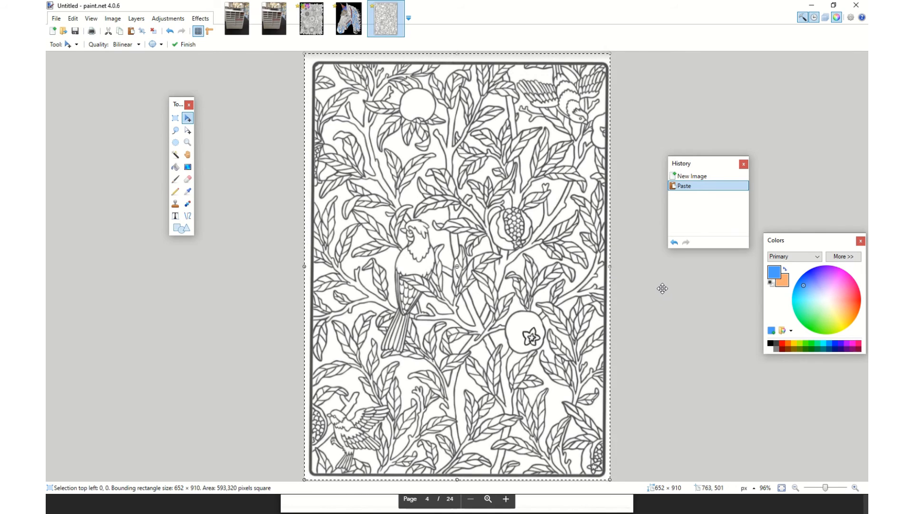
Select the white margin outside the drawing's frame with the Magic Wand and paint it blue with the Paintbrush.
{"action": "left_click", "coordinate": [175, 157]}
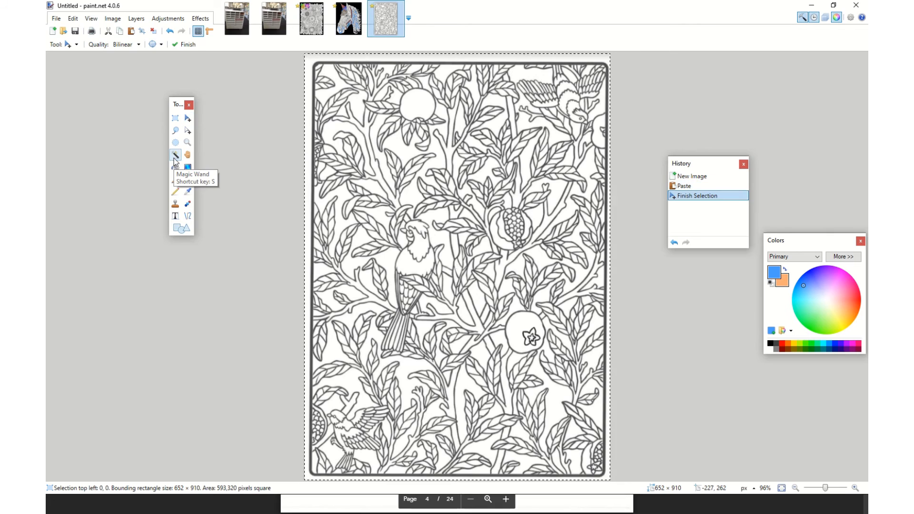
{"action": "left_click", "coordinate": [307, 163]}
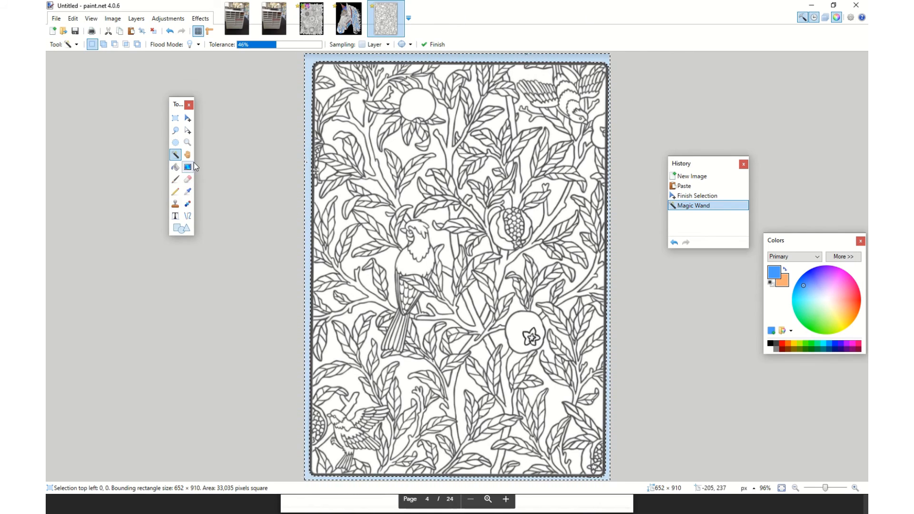
{"action": "left_click", "coordinate": [175, 181]}
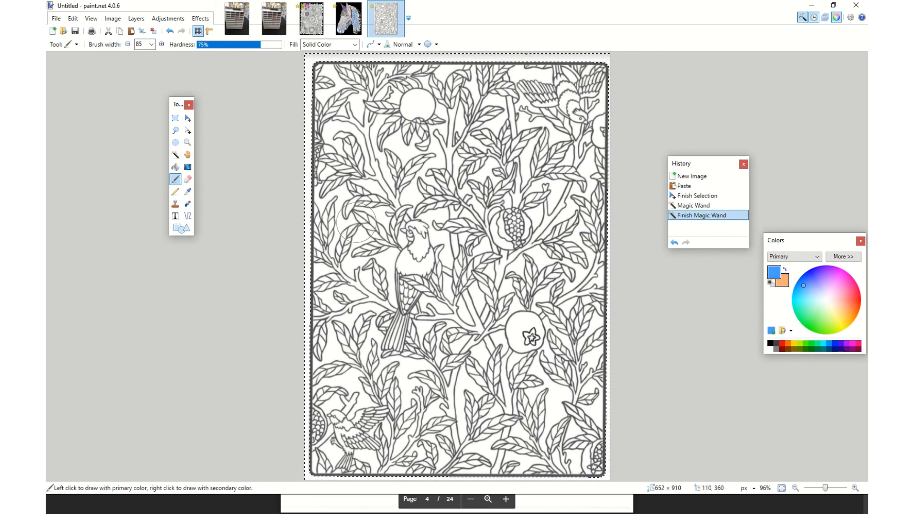
{"action": "mouse_move", "coordinate": [295, 226]}
{"action": "left_mouse_down"}
{"action": "mouse_move", "coordinate": [255, 229]}
{"action": "mouse_move", "coordinate": [315, 158]}
{"action": "left_mouse_up"}
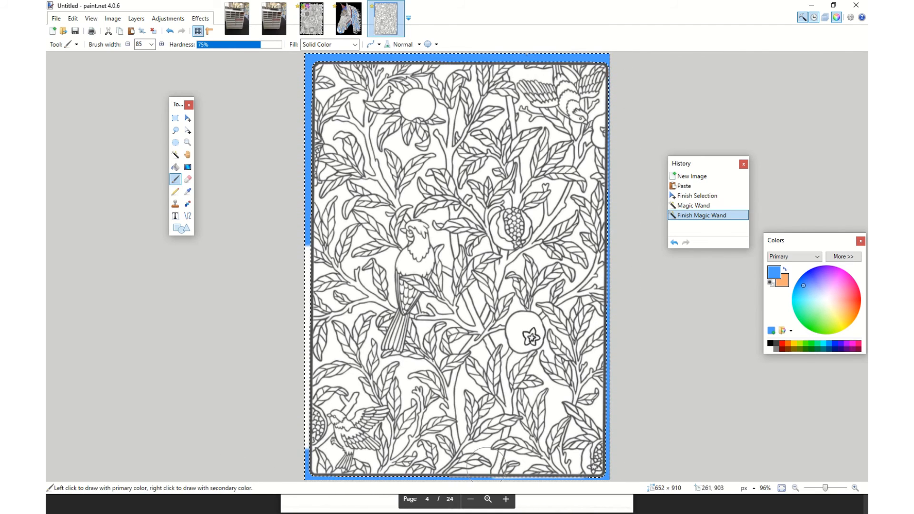
{"action": "left_click_drag", "start_coordinate": [304, 232], "coordinate": [304, 232]}
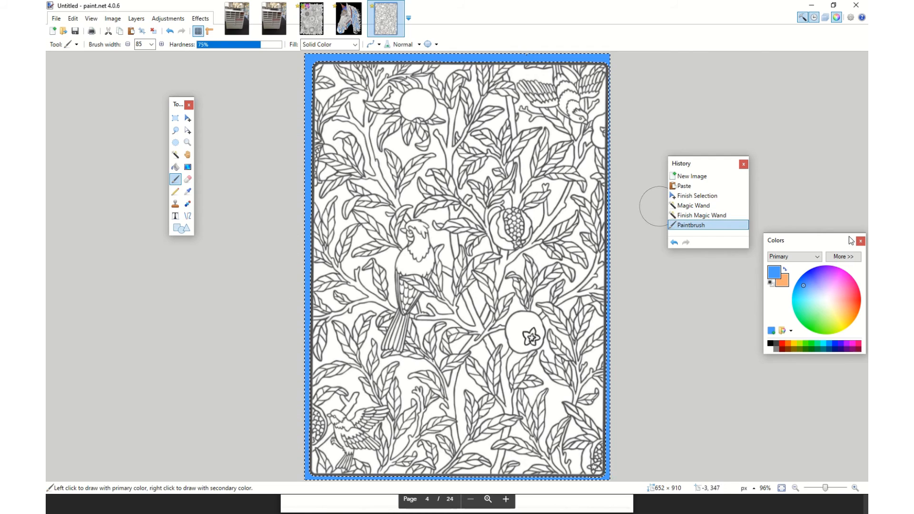
Set the primary colour to black and paint over the selected outer margin all the way around the drawing.
{"action": "left_click", "coordinate": [770, 344]}
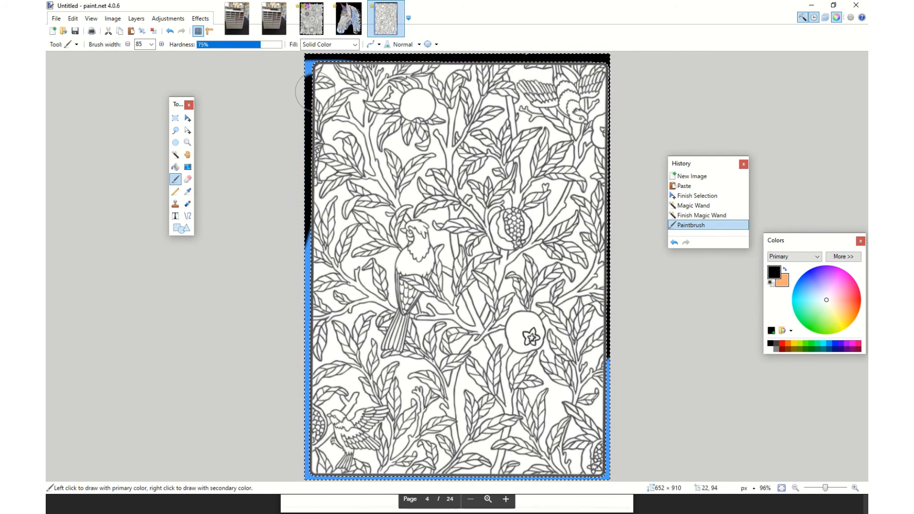
{"action": "left_click_drag", "start_coordinate": [291, 66], "coordinate": [290, 204]}
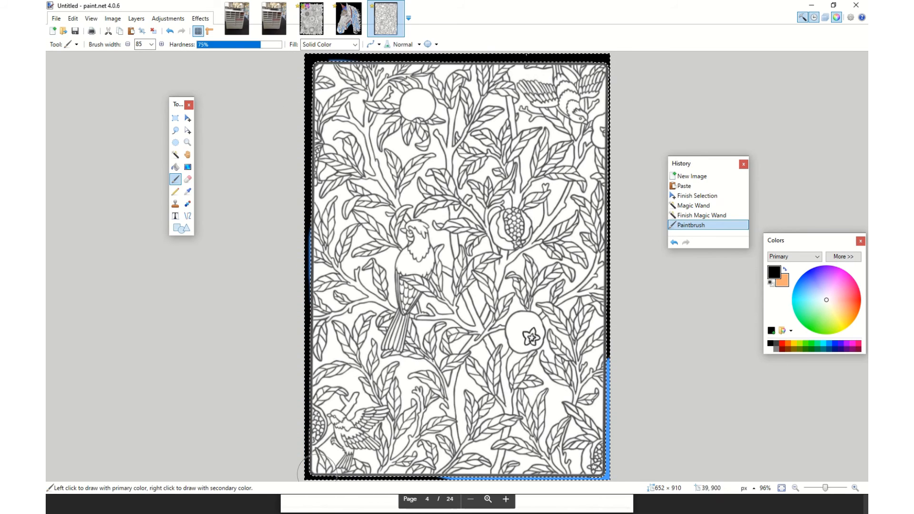
{"action": "left_click_drag", "start_coordinate": [609, 475], "coordinate": [609, 408]}
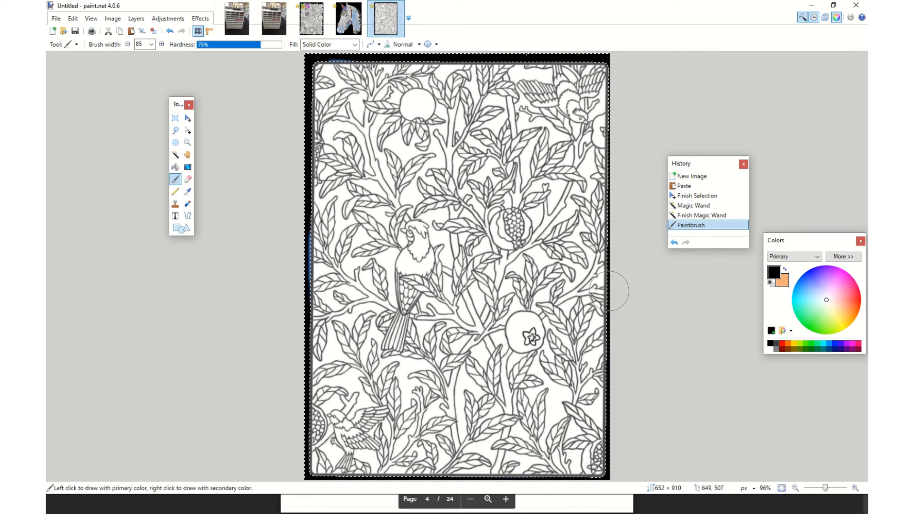
{"action": "left_click_drag", "start_coordinate": [609, 291], "coordinate": [609, 281]}
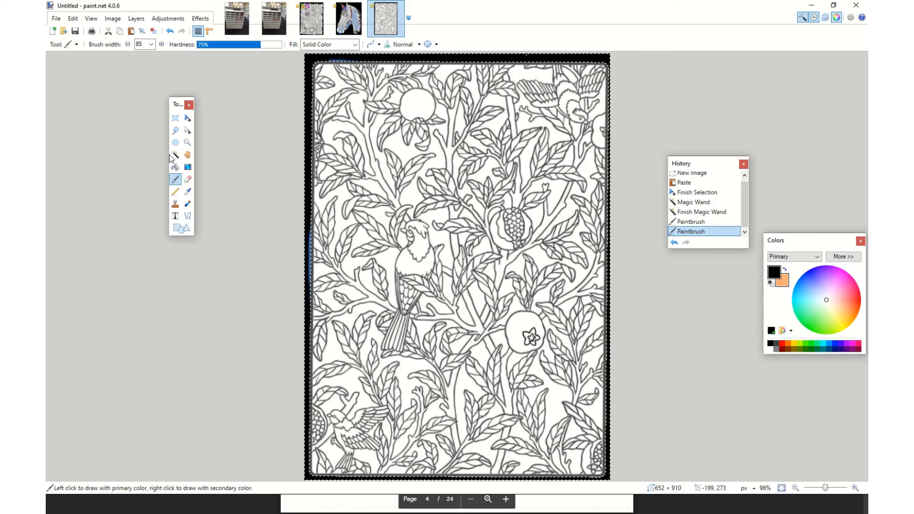
Select the drawing's grey outlines with the Magic Wand at 47% tolerance, paint them black with the Paintbrush and clear the selection.
{"action": "left_click", "coordinate": [175, 155]}
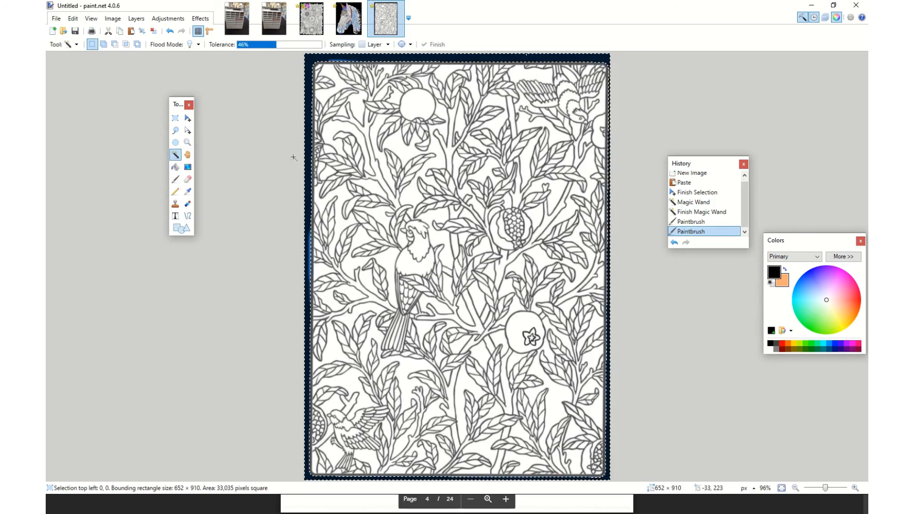
{"action": "left_click", "coordinate": [312, 154]}
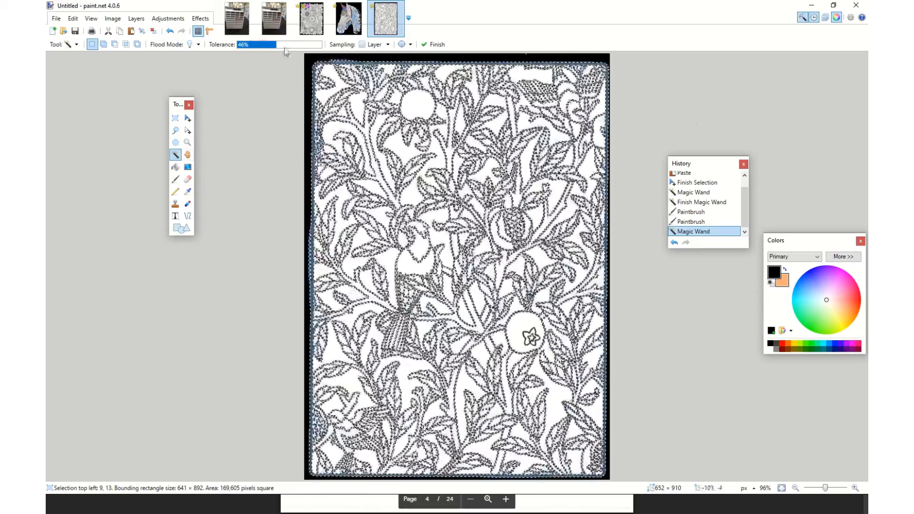
{"action": "mouse_move", "coordinate": [278, 46]}
{"action": "left_mouse_down"}
{"action": "mouse_move", "coordinate": [259, 50]}
{"action": "mouse_move", "coordinate": [328, 48]}
{"action": "mouse_move", "coordinate": [272, 47]}
{"action": "left_mouse_up"}
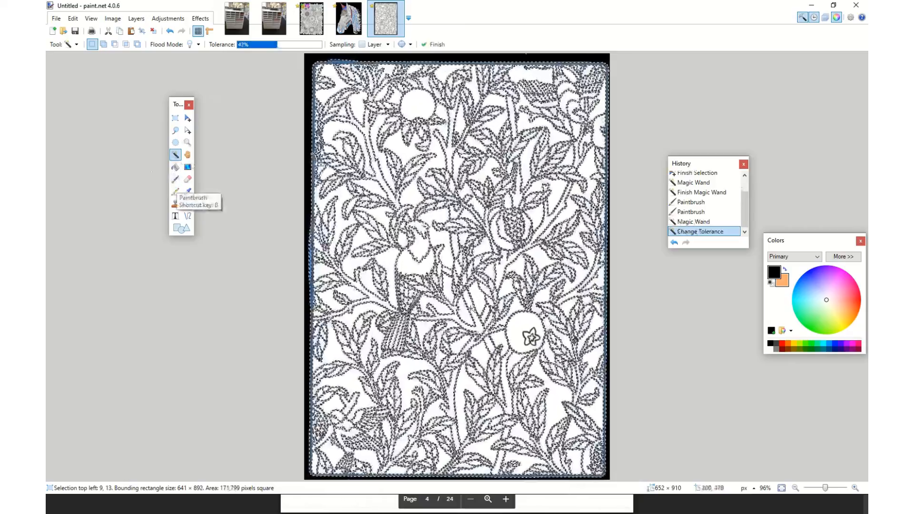
{"action": "left_click", "coordinate": [175, 180]}
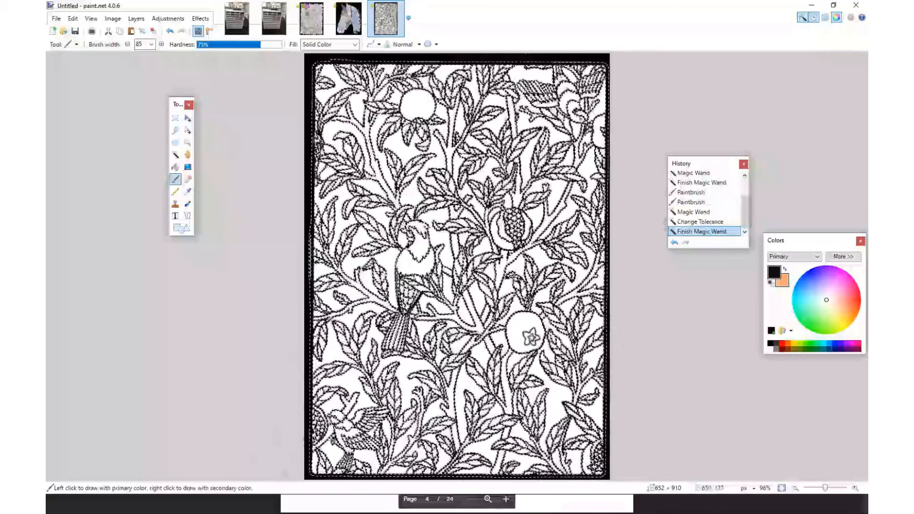
{"action": "left_click_drag", "start_coordinate": [493, 81], "coordinate": [381, 96]}
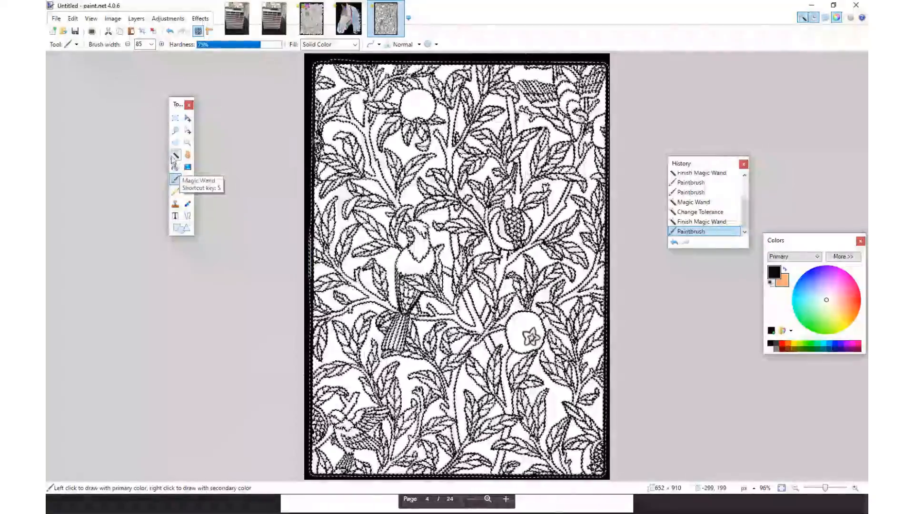
{"action": "left_click", "coordinate": [175, 154]}
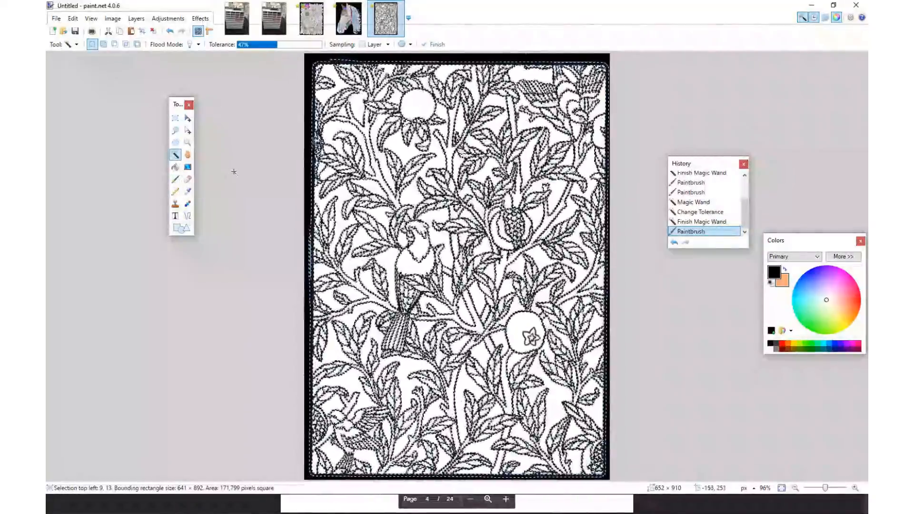
{"action": "key", "text": "ctrl+d"}
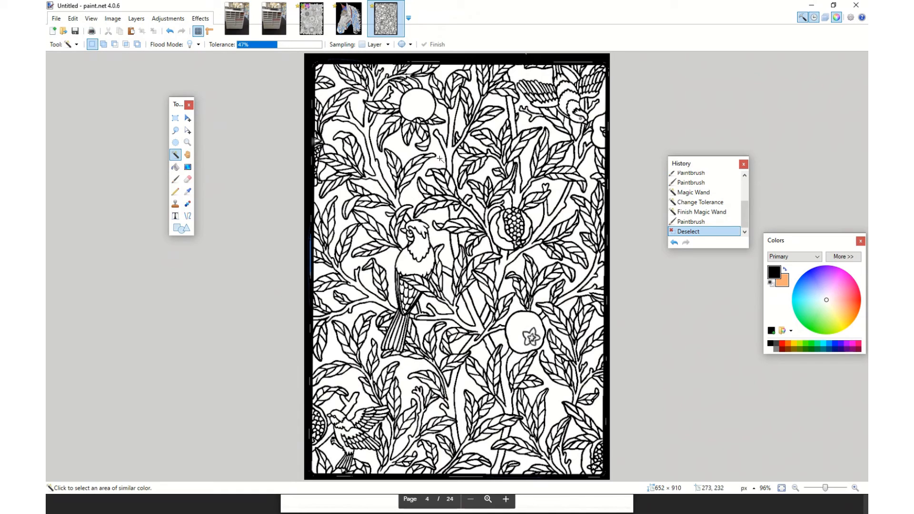
Select the branch segments in the lower part of the drawing with the Magic Wand, adding each one to the selection.
{"action": "left_click", "coordinate": [450, 392]}
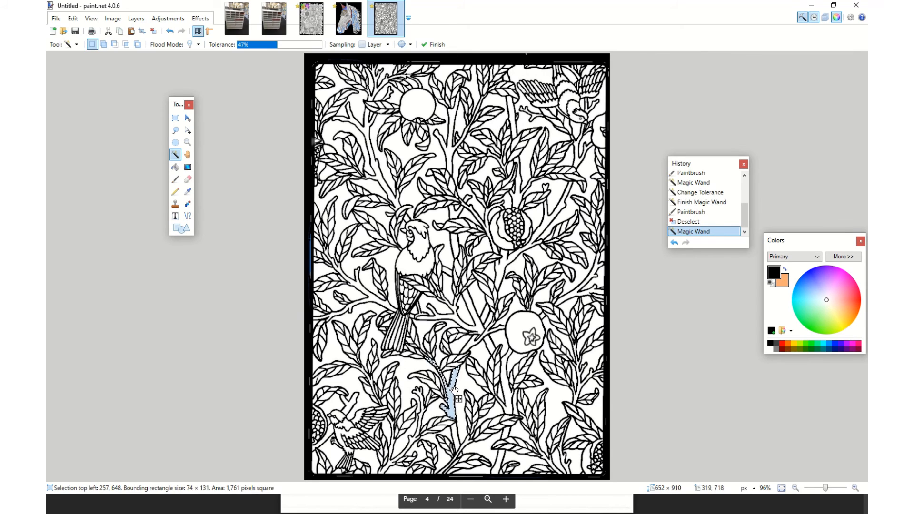
{"action": "left_click", "coordinate": [452, 439], "text": "ctrl"}
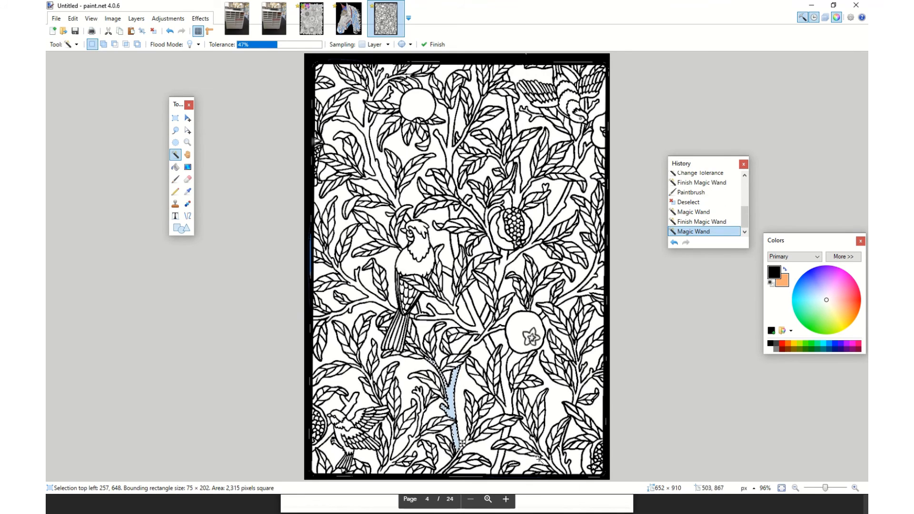
{"action": "left_click", "coordinate": [498, 463], "text": "ctrl"}
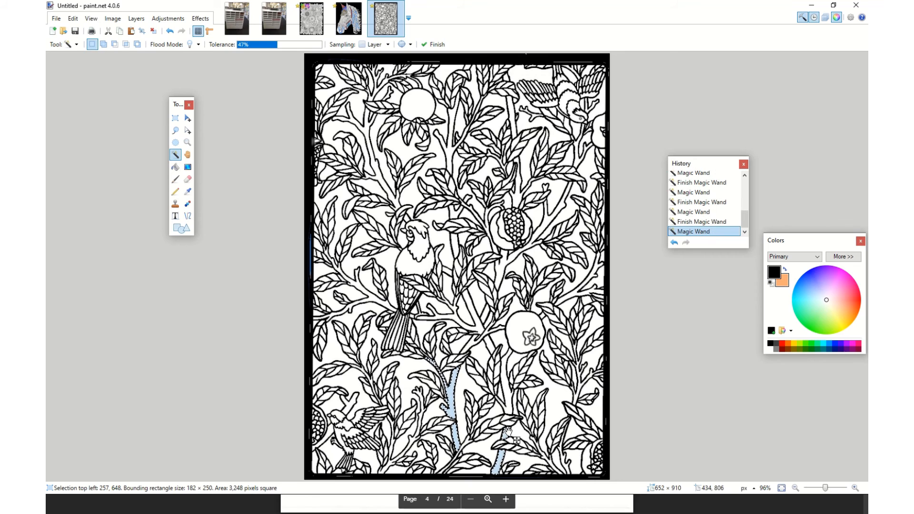
{"action": "left_click", "coordinate": [506, 405], "text": "ctrl"}
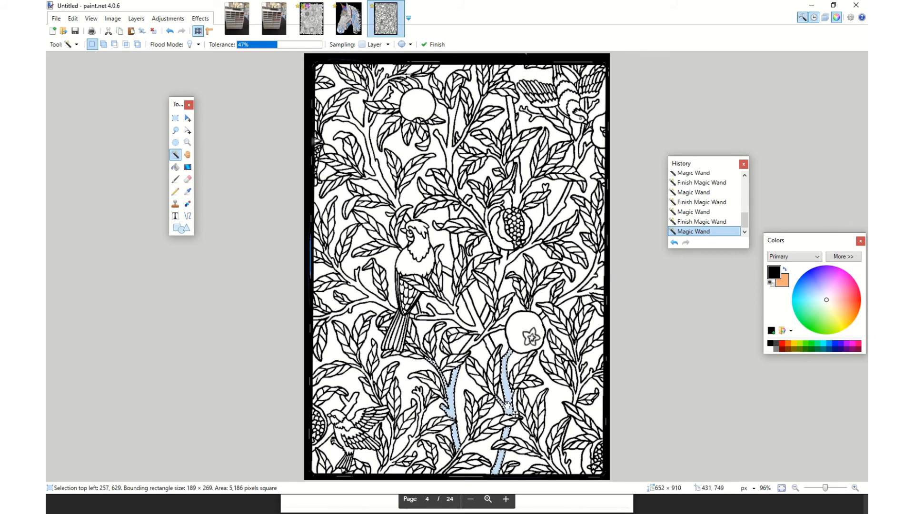
{"action": "left_click", "coordinate": [416, 432], "text": "ctrl"}
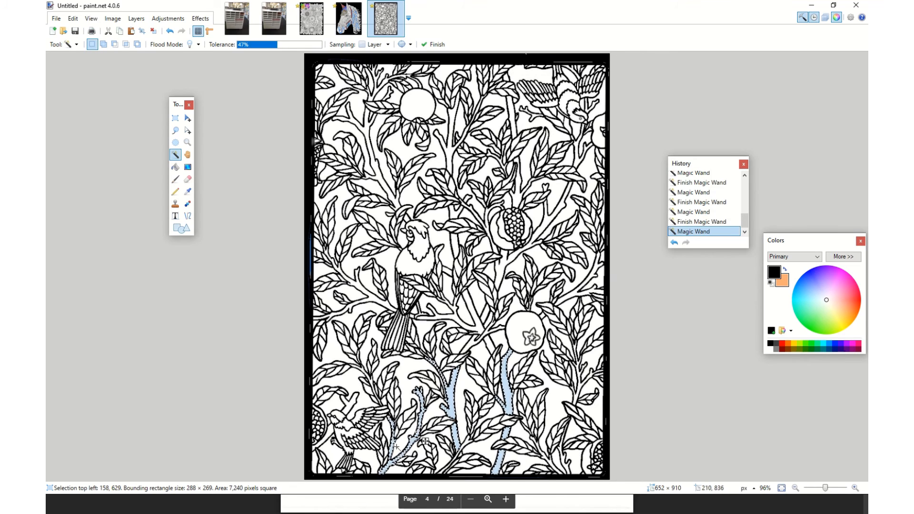
Add the central branches and those around the open pomegranate to the selection, undoing the stray background area beside the upper-right branch.
{"action": "left_click", "coordinate": [475, 319], "text": "ctrl"}
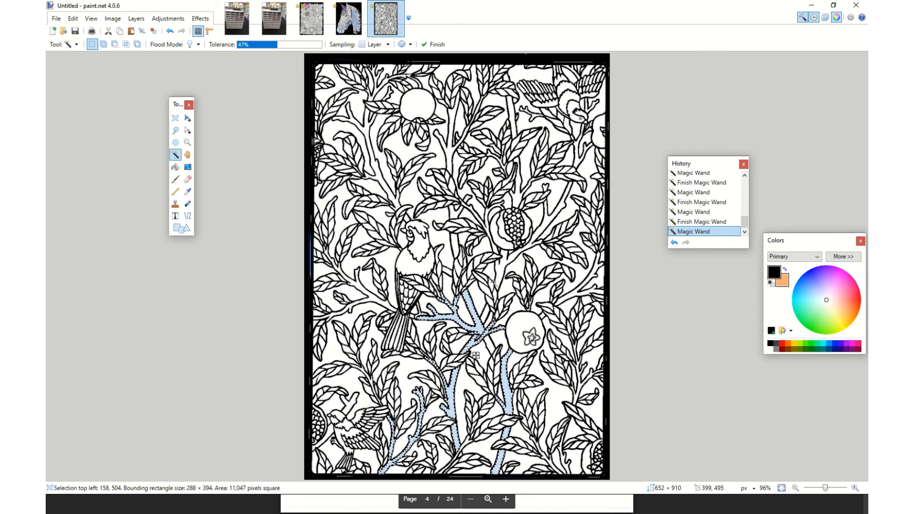
{"action": "left_click", "coordinate": [511, 278], "text": "ctrl"}
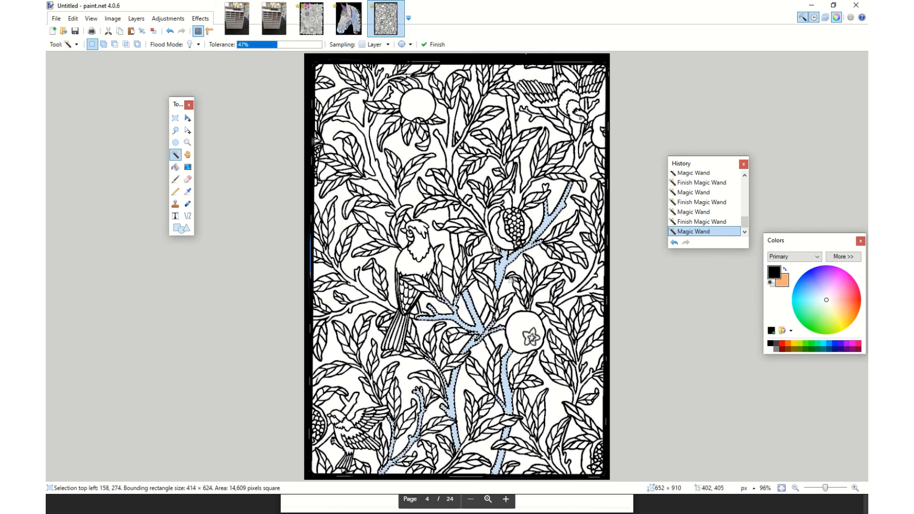
{"action": "left_click", "coordinate": [494, 248], "text": "ctrl"}
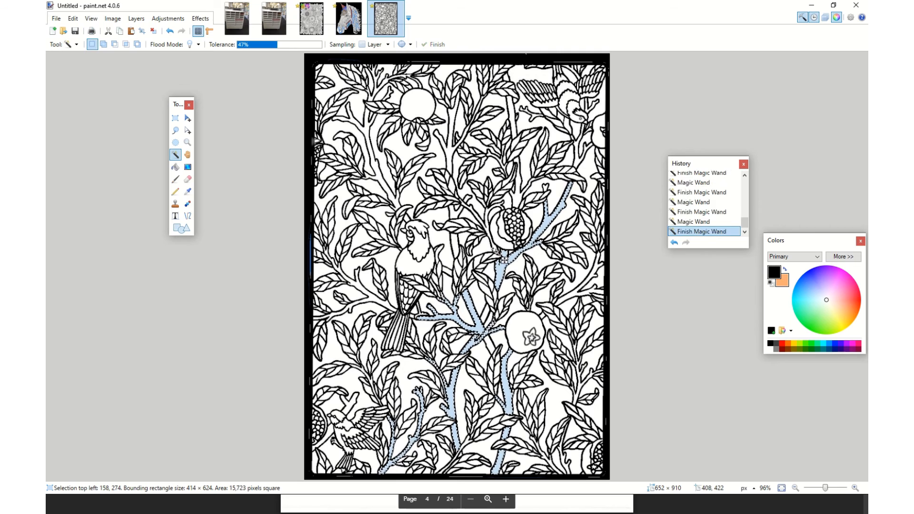
{"action": "left_click", "coordinate": [517, 195], "text": "ctrl"}
{"action": "left_click", "coordinate": [575, 162], "text": "ctrl"}
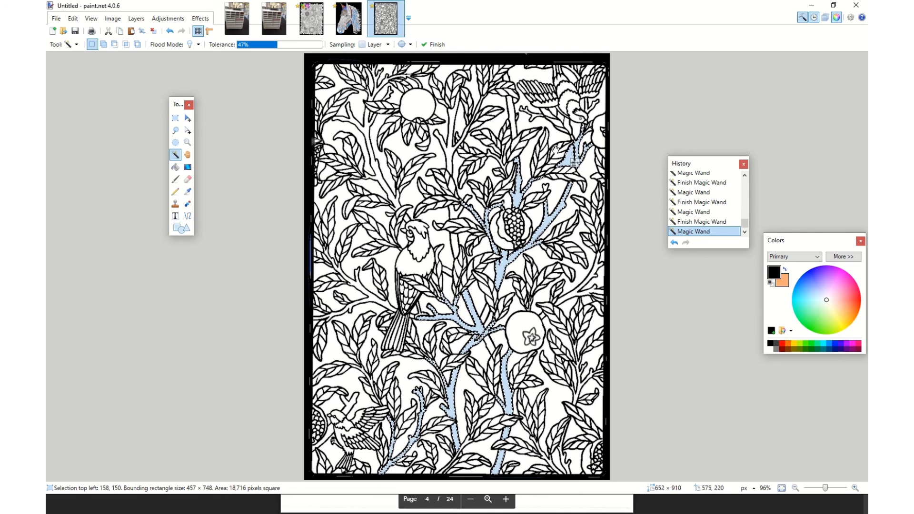
{"action": "key", "text": "ctrl+z"}
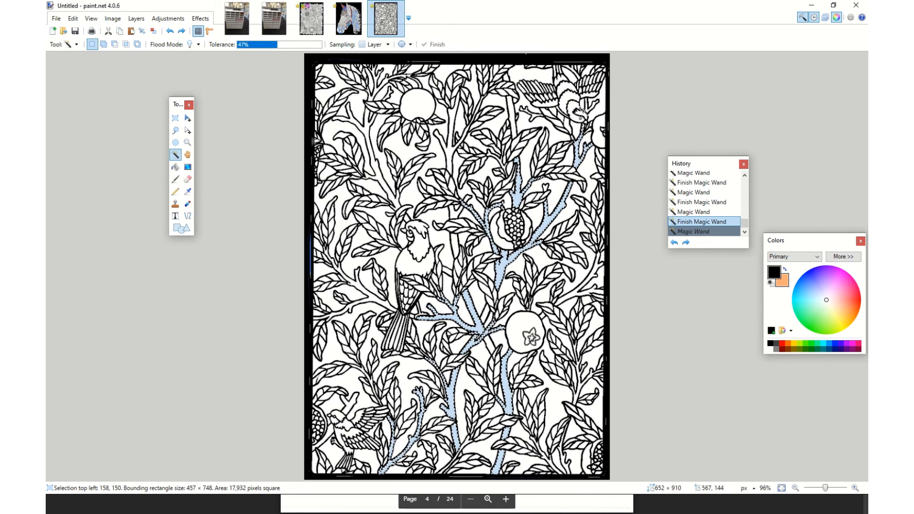
Add the upper branches and the branch to the left of the perched bird to the selection.
{"action": "left_click", "coordinate": [533, 116], "text": "ctrl"}
{"action": "left_click", "coordinate": [512, 117], "text": "ctrl"}
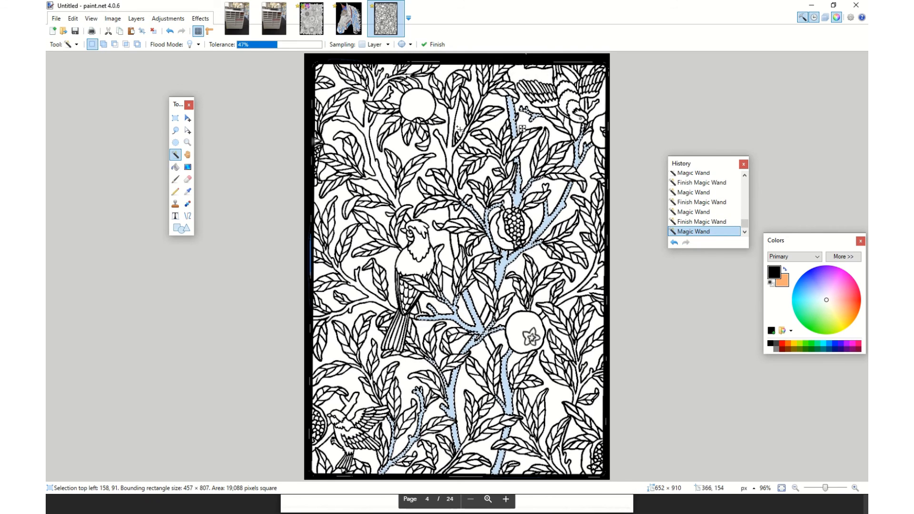
{"action": "left_click", "coordinate": [451, 146], "text": "ctrl"}
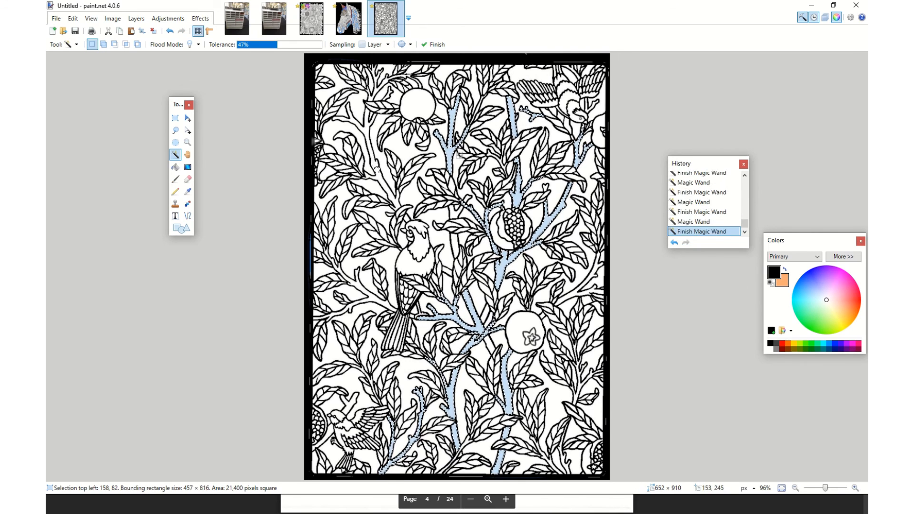
{"action": "left_click", "coordinate": [385, 177], "text": "ctrl"}
{"action": "left_click", "coordinate": [373, 301], "text": "ctrl"}
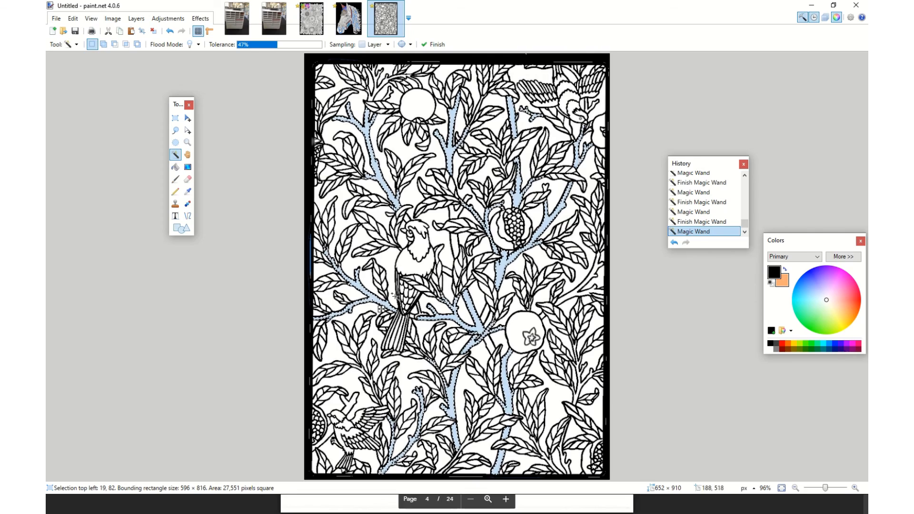
Add the branches around the small lower-left bird and the two along the drawing's right edge to the selection.
{"action": "left_click", "coordinate": [359, 413], "text": "ctrl"}
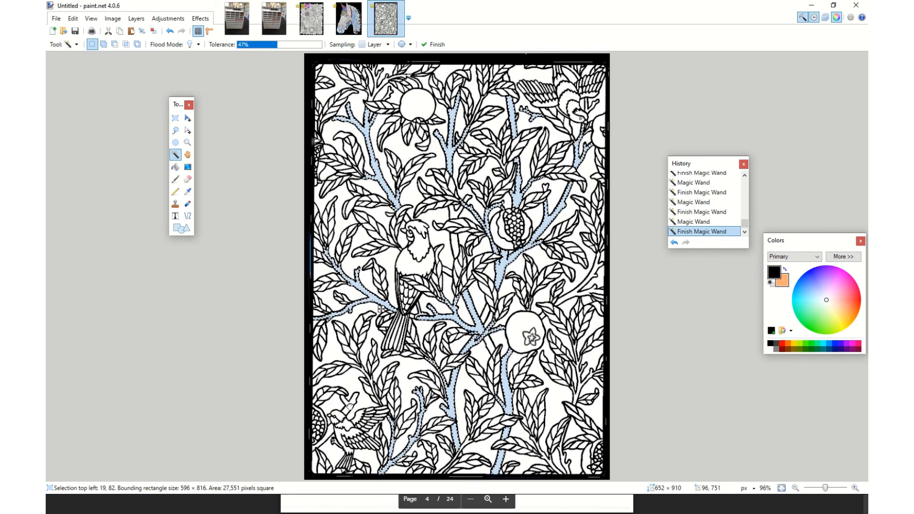
{"action": "left_click", "coordinate": [329, 432], "text": "ctrl"}
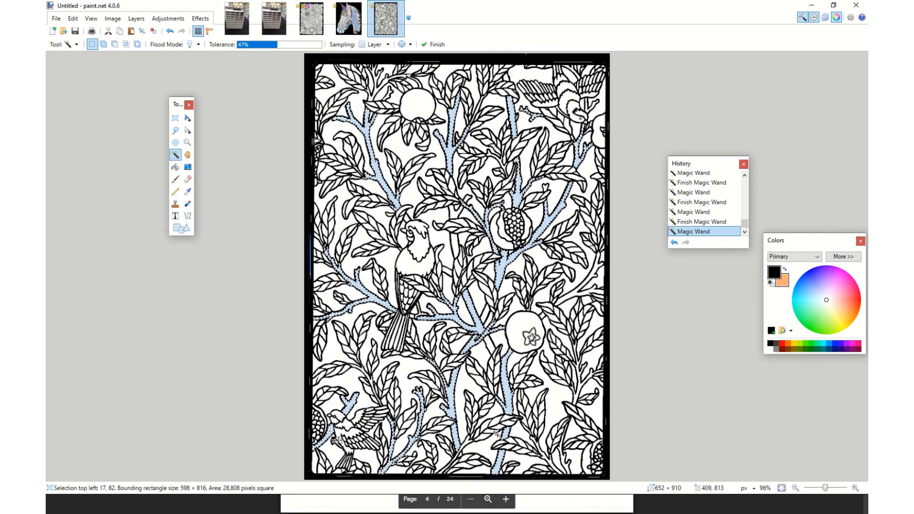
{"action": "left_click", "coordinate": [580, 387], "text": "ctrl"}
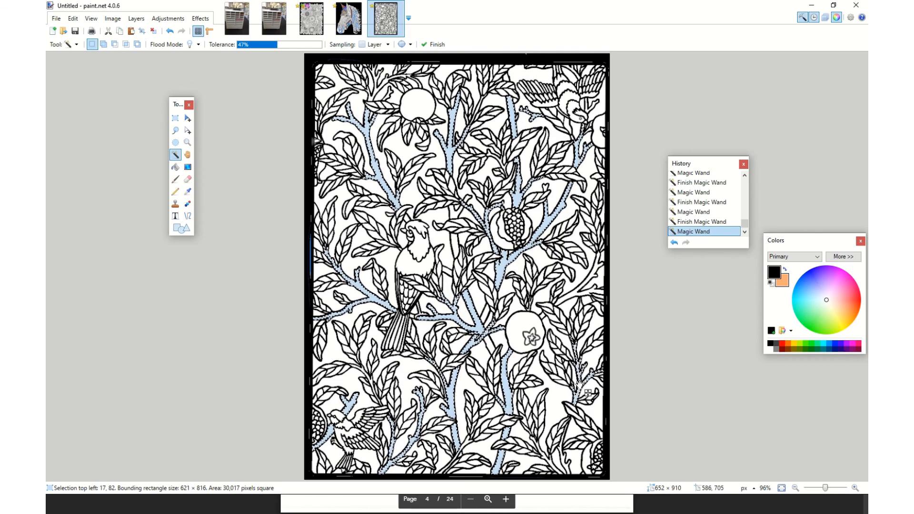
{"action": "left_click", "coordinate": [583, 300], "text": "ctrl"}
Set the primary colour to a muted reddish brown.
{"action": "left_click", "coordinate": [809, 344]}
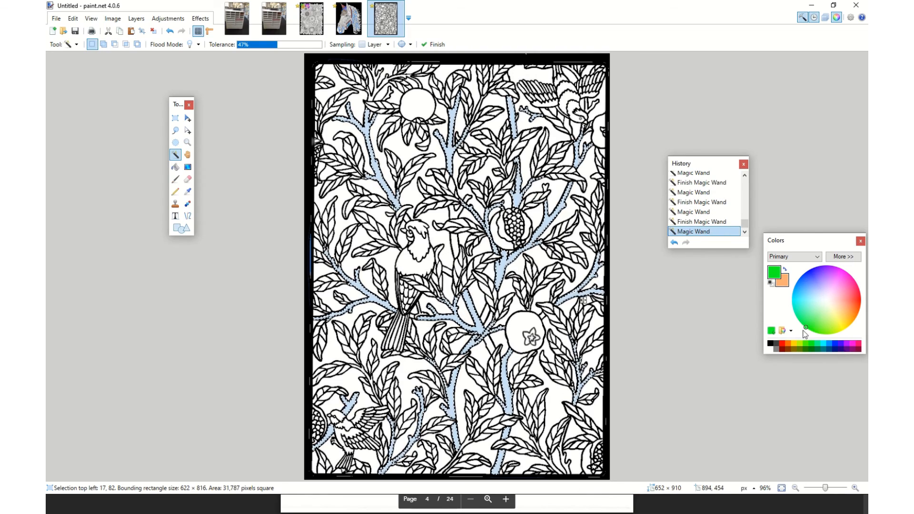
{"action": "left_click", "coordinate": [788, 349]}
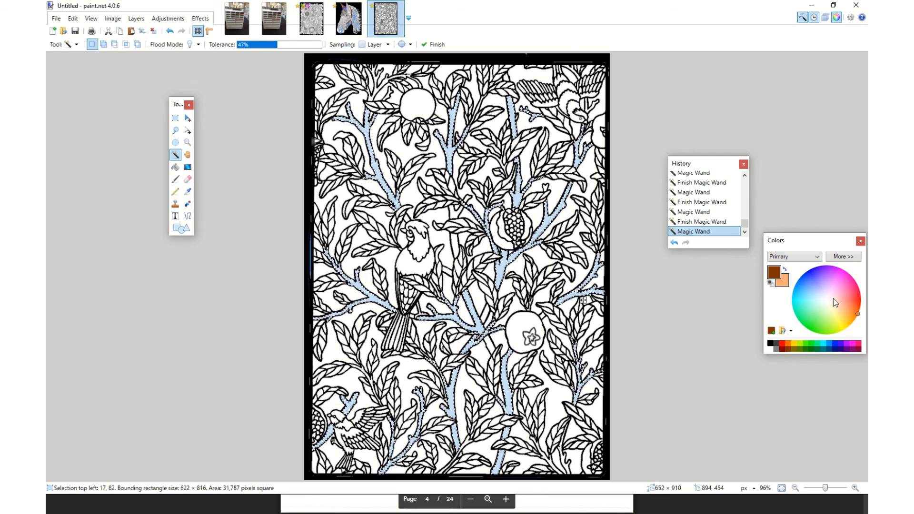
{"action": "left_click_drag", "start_coordinate": [850, 309], "coordinate": [849, 304]}
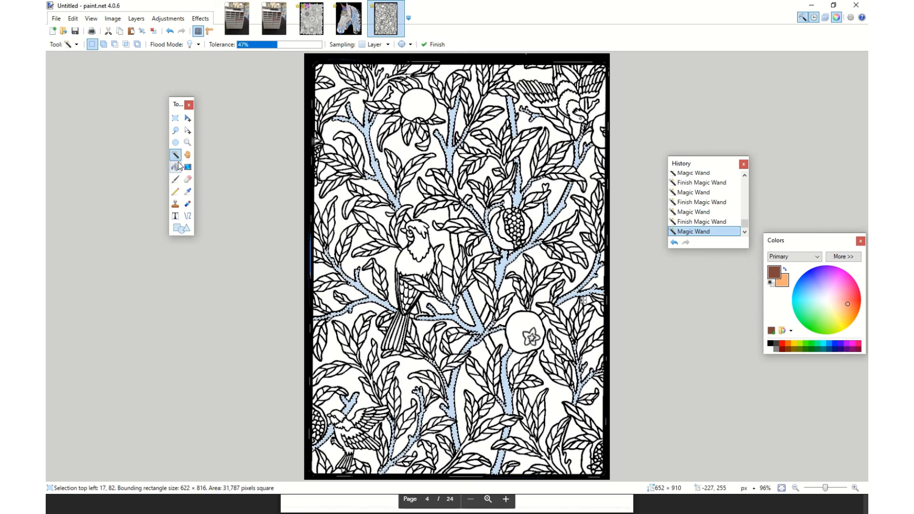
Set the Paintbrush width to 425 and paint all the selected branches brown.
{"action": "left_click", "coordinate": [176, 180]}
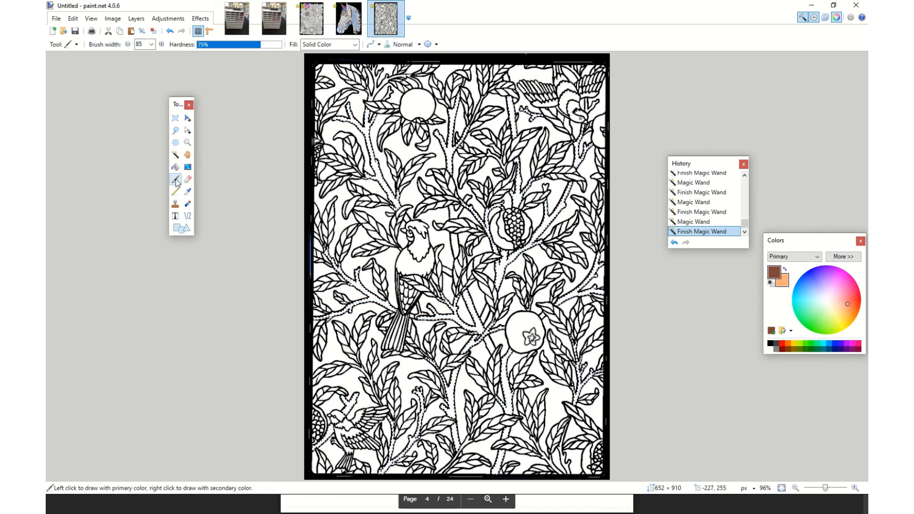
{"action": "left_click", "coordinate": [152, 45]}
{"action": "left_click", "coordinate": [142, 172]}
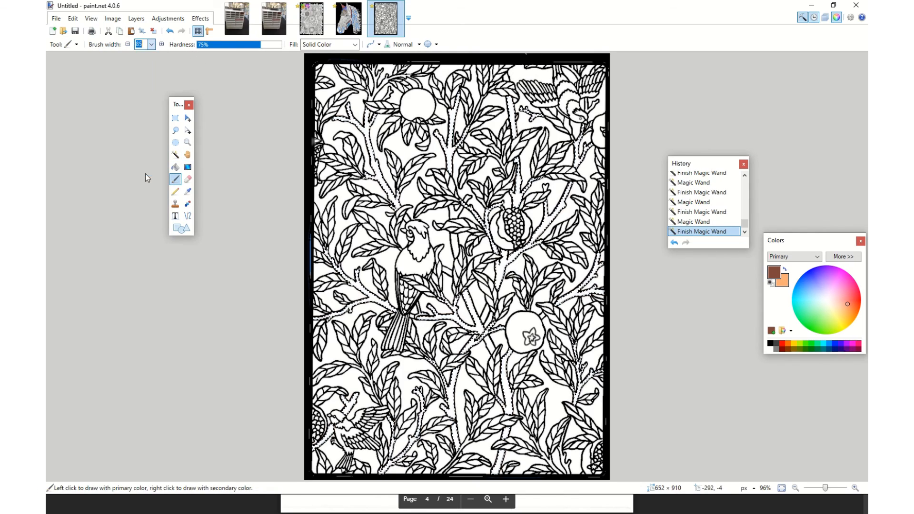
{"action": "left_click", "coordinate": [346, 143]}
{"action": "mouse_move", "coordinate": [345, 135]}
{"action": "left_mouse_down"}
{"action": "mouse_move", "coordinate": [564, 178]}
{"action": "mouse_move", "coordinate": [312, 276]}
{"action": "mouse_move", "coordinate": [633, 362]}
{"action": "mouse_move", "coordinate": [352, 403]}
{"action": "mouse_move", "coordinate": [592, 432]}
{"action": "mouse_move", "coordinate": [597, 310]}
{"action": "mouse_move", "coordinate": [356, 280]}
{"action": "mouse_move", "coordinate": [655, 247]}
{"action": "mouse_move", "coordinate": [562, 43]}
{"action": "left_mouse_up"}
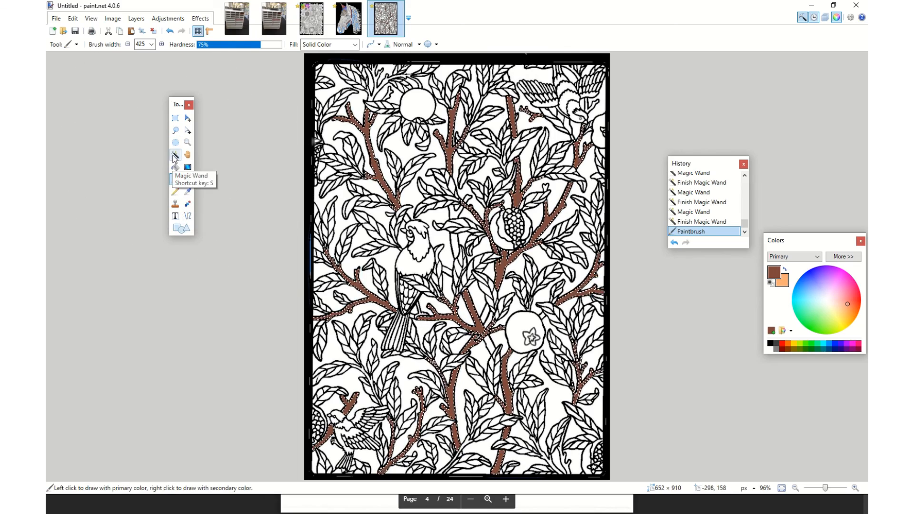
Select the white background areas between the leaves in the left half of the drawing with the Magic Wand.
{"action": "left_click", "coordinate": [175, 155]}
{"action": "left_click", "coordinate": [349, 127]}
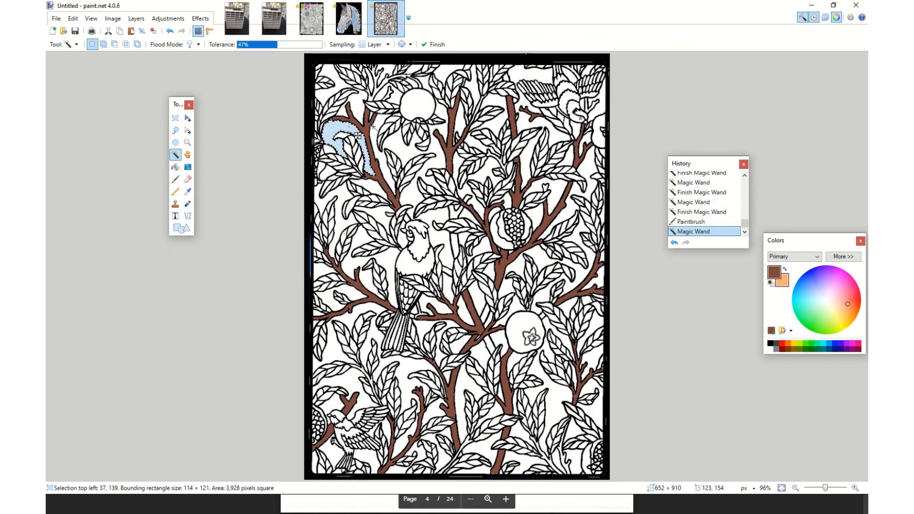
{"action": "left_click", "coordinate": [404, 152], "text": "ctrl"}
{"action": "left_click", "coordinate": [349, 234], "text": "ctrl"}
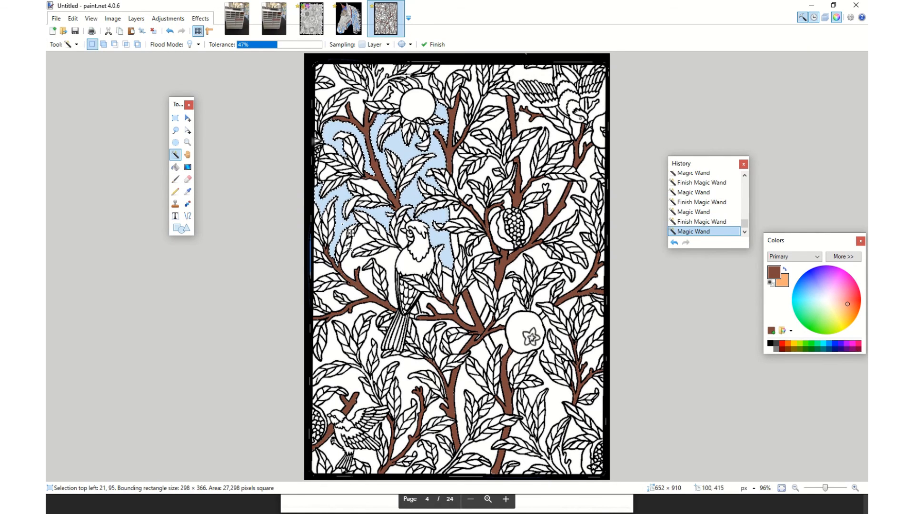
{"action": "left_click", "coordinate": [360, 270], "text": "ctrl"}
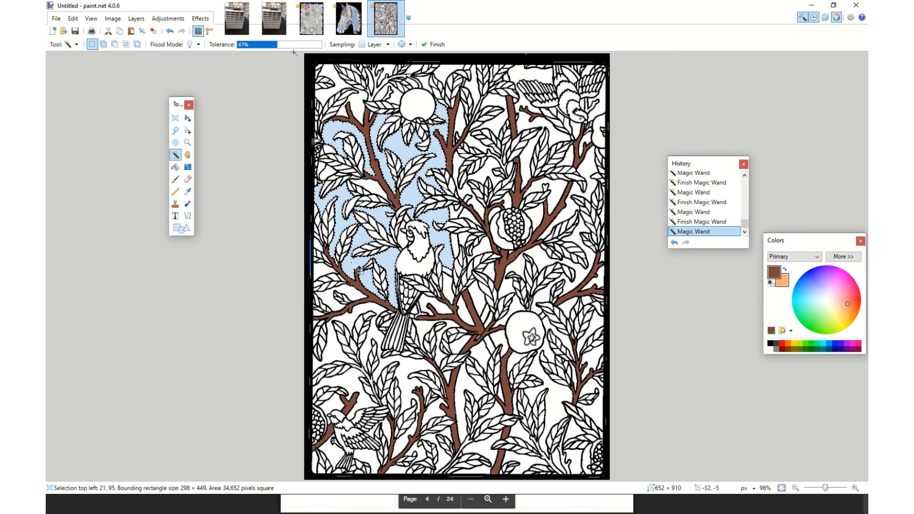
{"action": "left_click", "coordinate": [383, 342], "text": "ctrl"}
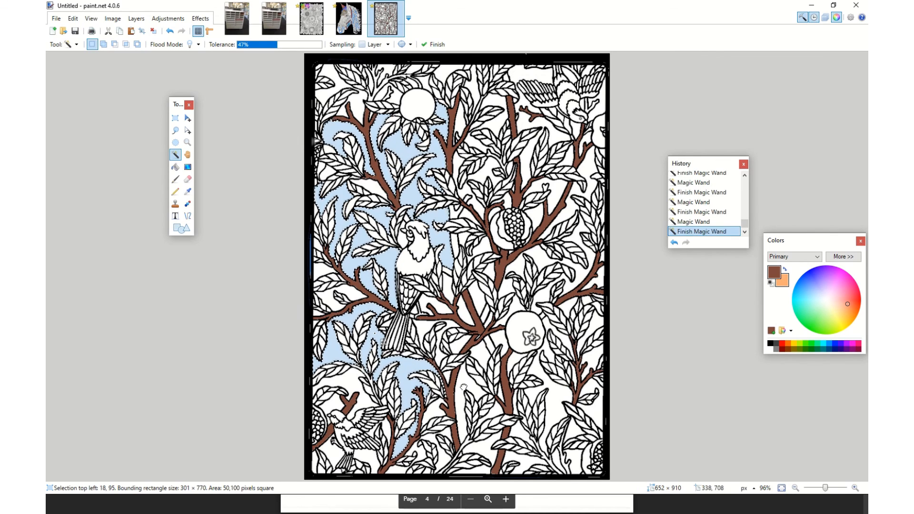
Add the white background areas between the leaves in the lower-right part of the drawing to the selection, down to its bottom edge.
{"action": "left_click", "coordinate": [475, 402], "text": "ctrl"}
{"action": "left_click", "coordinate": [561, 398], "text": "ctrl"}
{"action": "left_click", "coordinate": [597, 406], "text": "ctrl"}
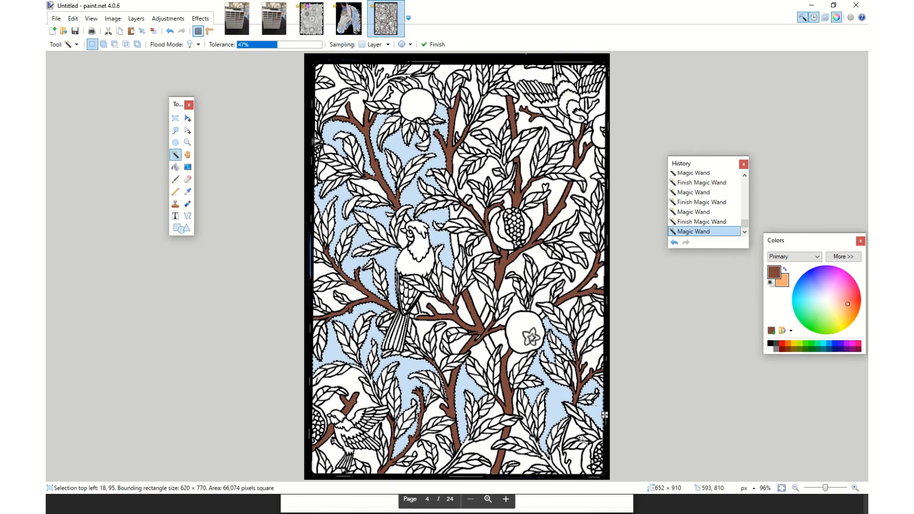
{"action": "left_click", "coordinate": [582, 440], "text": "ctrl"}
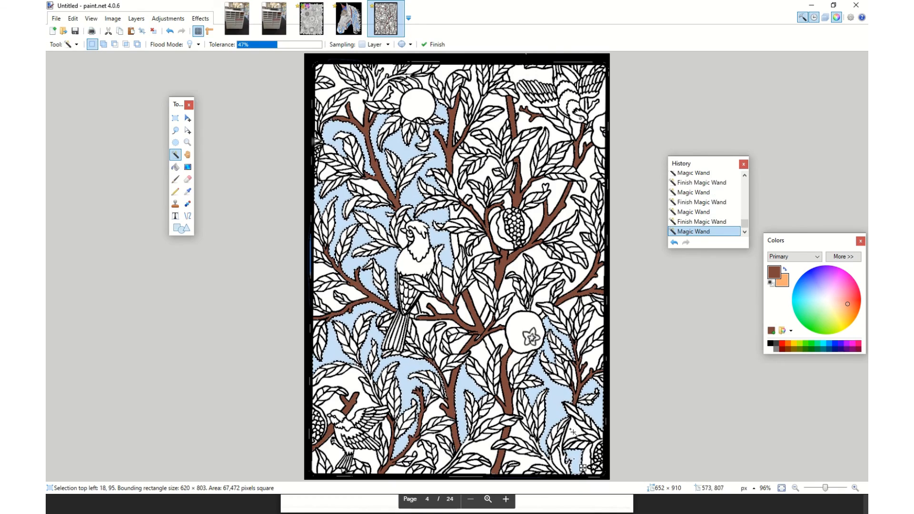
{"action": "left_click", "coordinate": [521, 440], "text": "ctrl"}
{"action": "left_click", "coordinate": [485, 456], "text": "ctrl"}
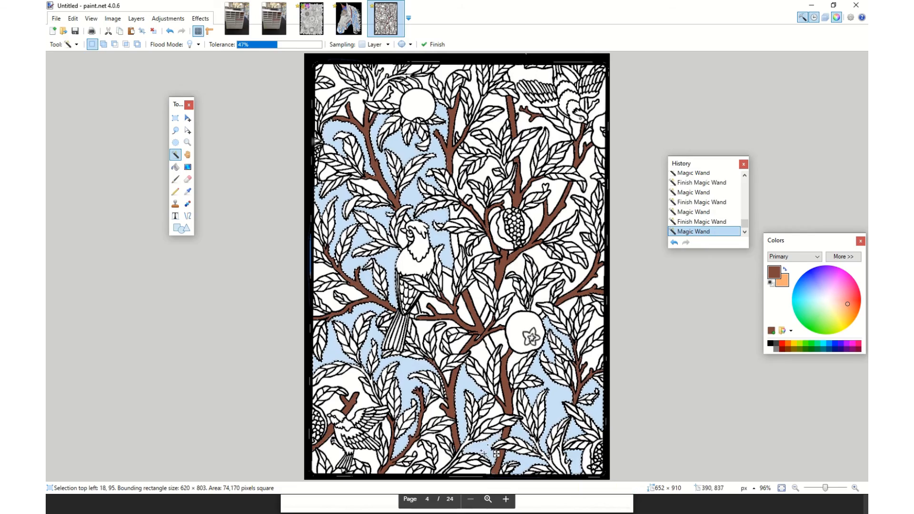
{"action": "left_click", "coordinate": [482, 469], "text": "ctrl"}
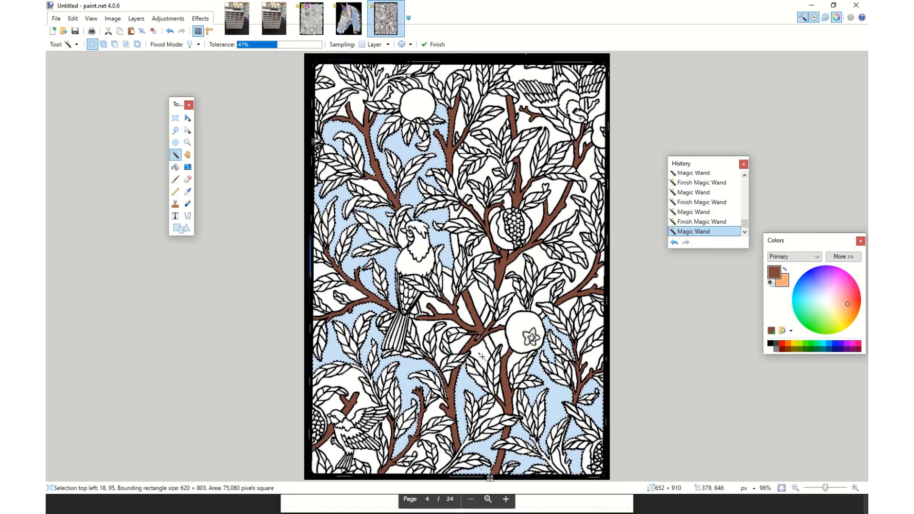
Add the background areas around the round fruit with the star mark and along the drawing's right edge to the selection.
{"action": "left_click", "coordinate": [482, 356], "text": "ctrl"}
{"action": "left_click", "coordinate": [524, 370], "text": "ctrl"}
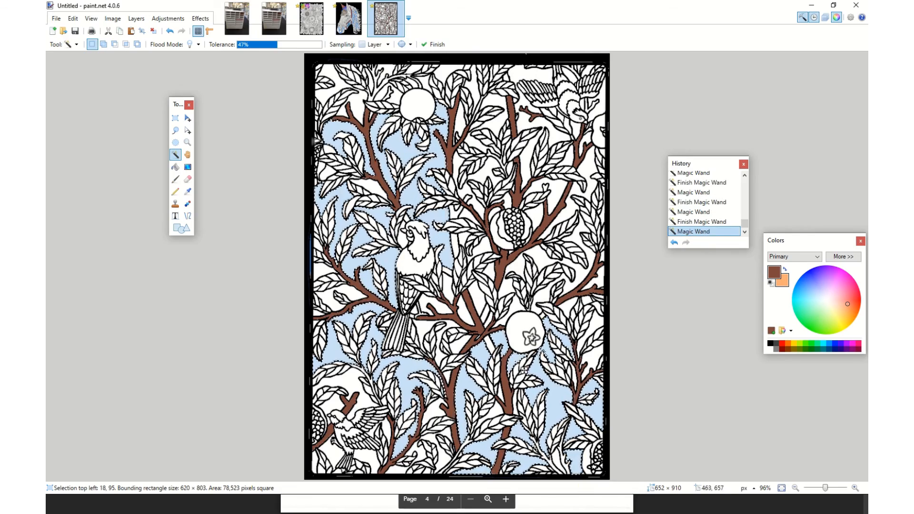
{"action": "left_click", "coordinate": [599, 365], "text": "ctrl"}
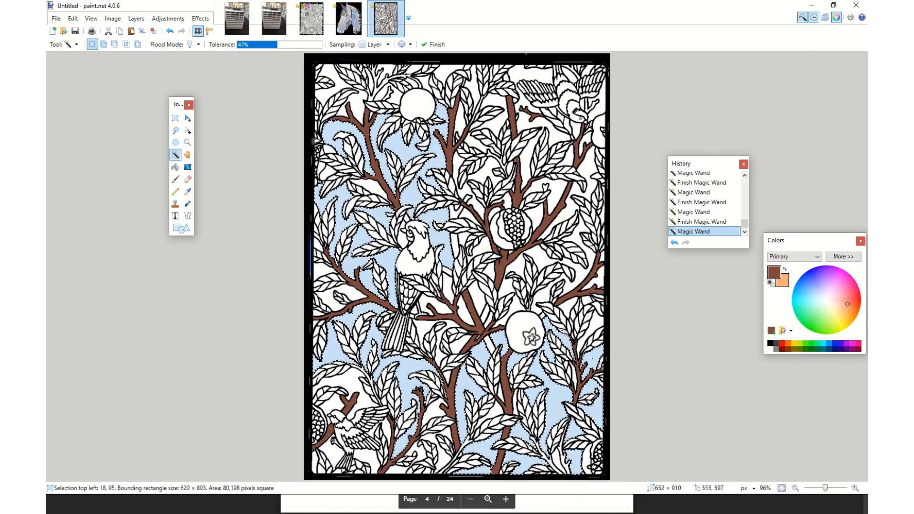
{"action": "left_click", "coordinate": [594, 323], "text": "ctrl"}
{"action": "left_click", "coordinate": [580, 277], "text": "ctrl"}
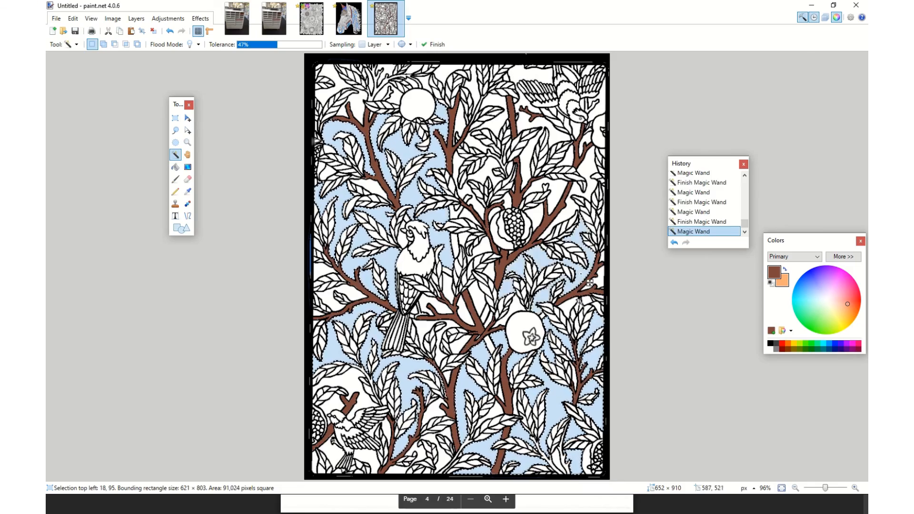
{"action": "left_click", "coordinate": [569, 309], "text": "ctrl"}
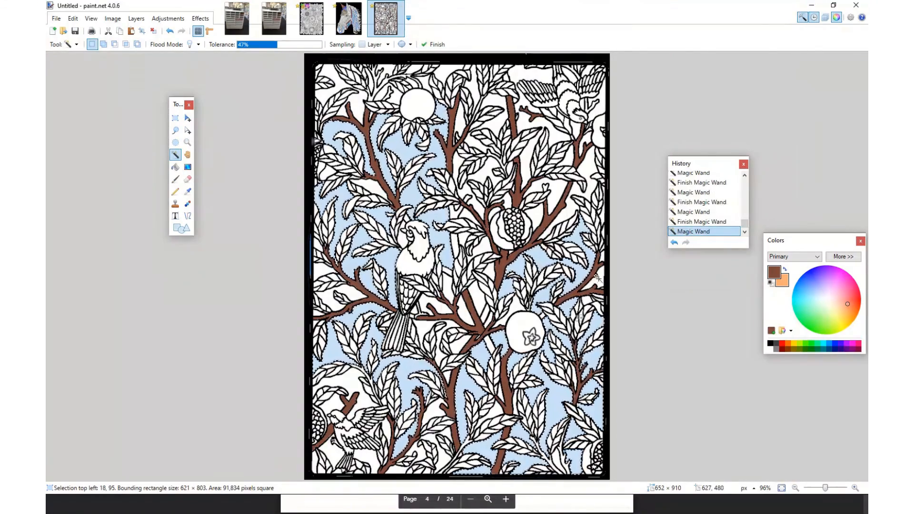
{"action": "left_click", "coordinate": [604, 286], "text": "ctrl"}
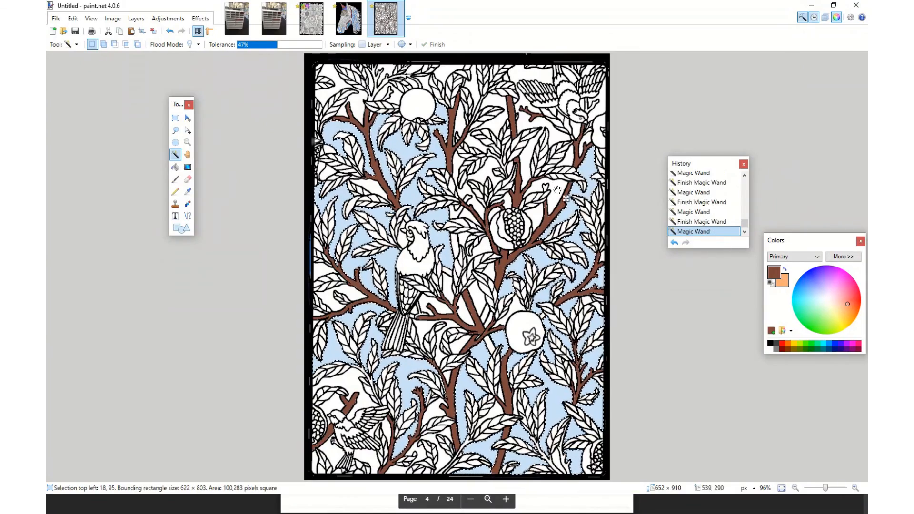
Add the background areas between the upper-right bird, the open pomegranate and the drawing's top edge to the selection.
{"action": "left_click", "coordinate": [567, 157], "text": "ctrl"}
{"action": "left_click", "coordinate": [528, 115], "text": "ctrl"}
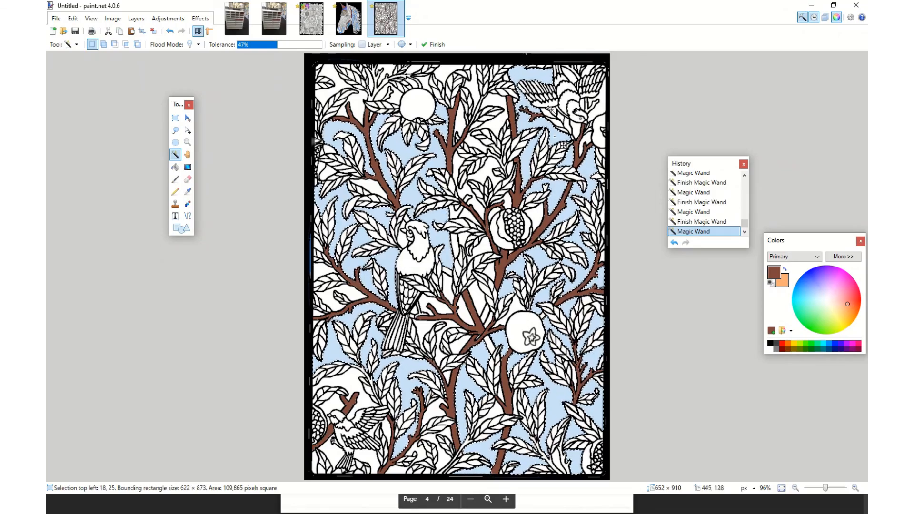
{"action": "left_click", "coordinate": [494, 125], "text": "ctrl"}
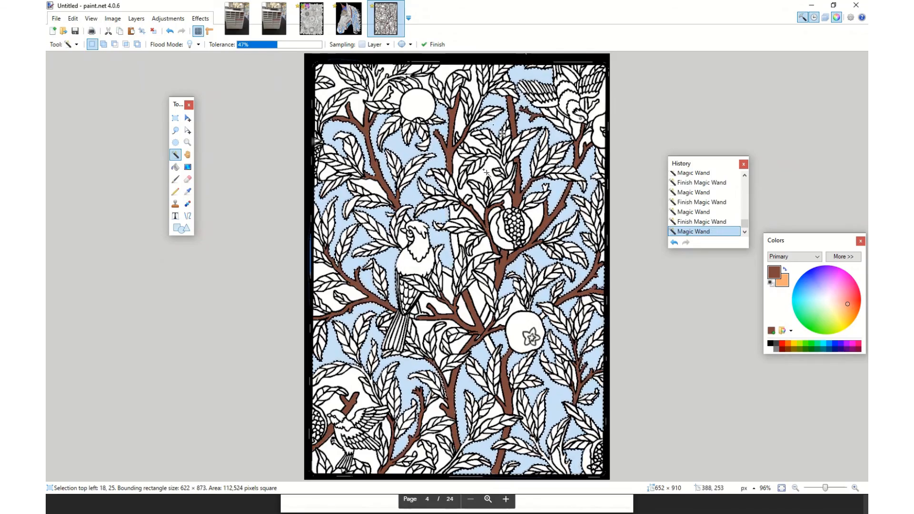
{"action": "left_click", "coordinate": [469, 182], "text": "ctrl"}
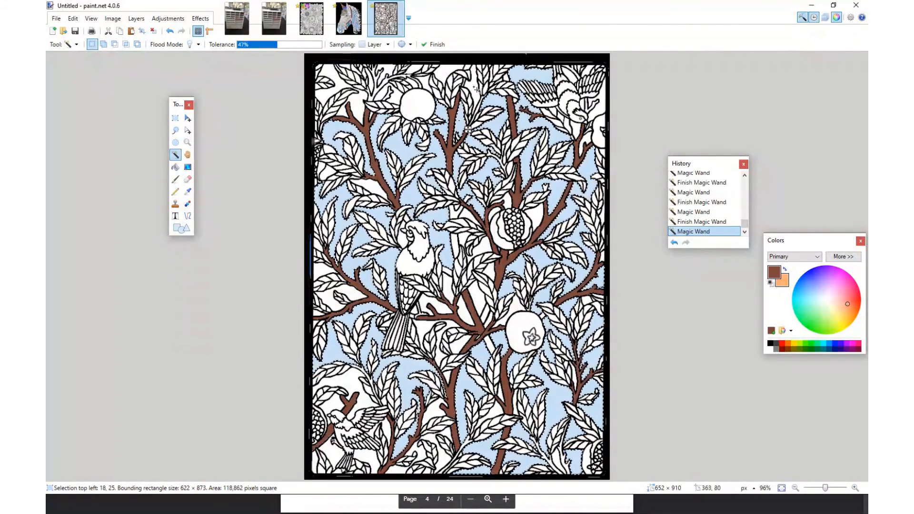
{"action": "left_click", "coordinate": [442, 69], "text": "ctrl"}
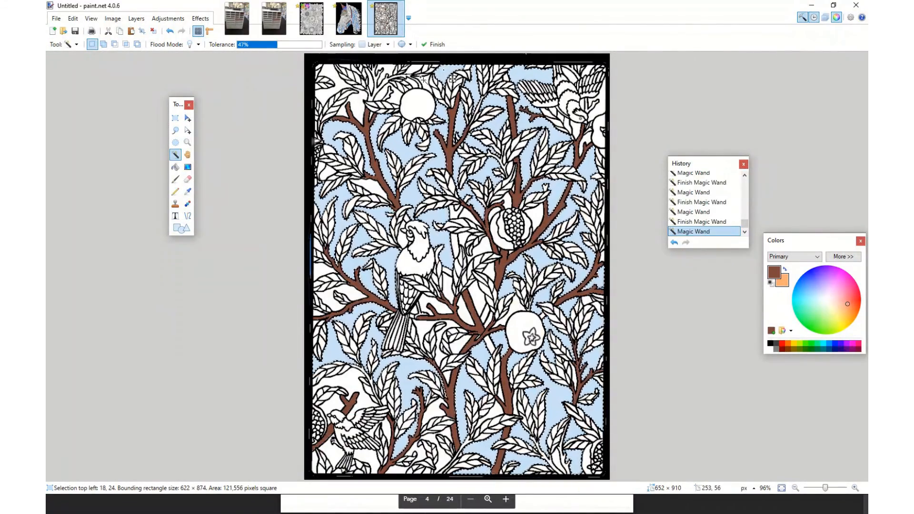
{"action": "left_click", "coordinate": [421, 73], "text": "ctrl"}
Add the background areas around the small lower-left bird and along the neighbouring lower branches to the selection.
{"action": "left_click", "coordinate": [370, 430], "text": "ctrl"}
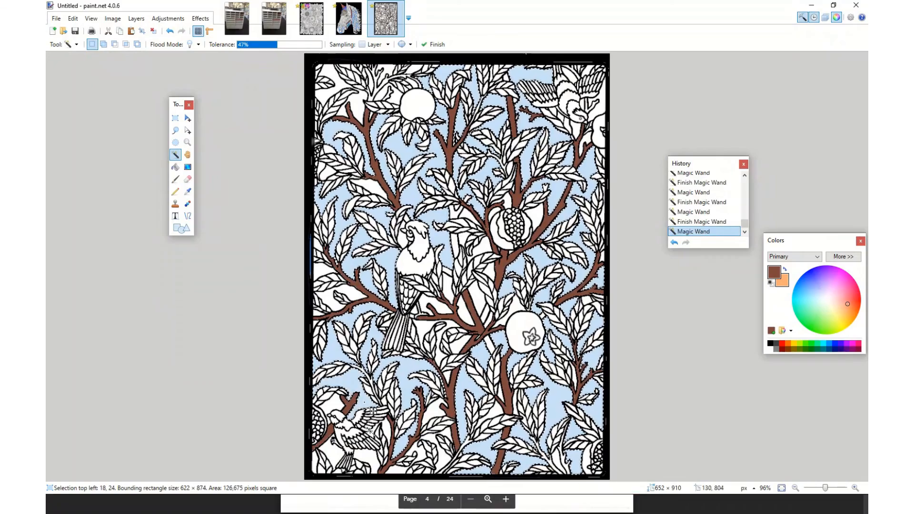
{"action": "left_click", "coordinate": [372, 466], "text": "ctrl"}
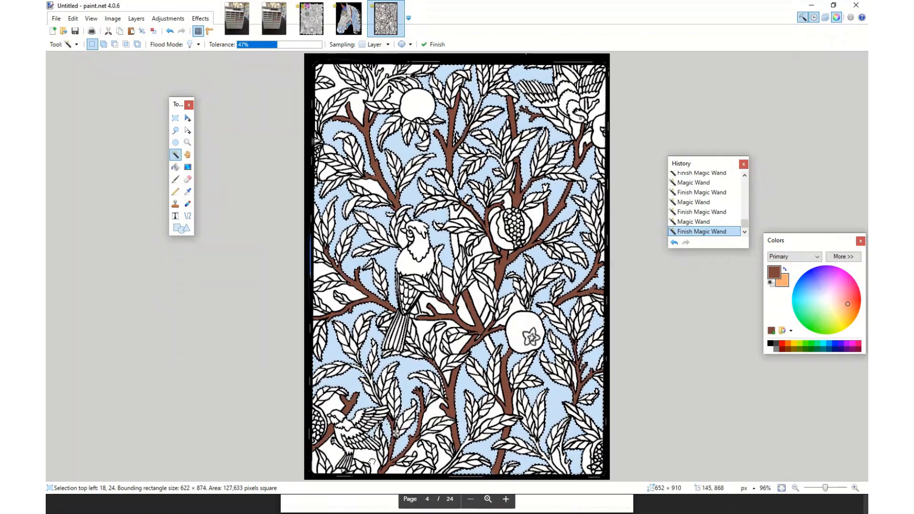
{"action": "left_click", "coordinate": [337, 454], "text": "ctrl"}
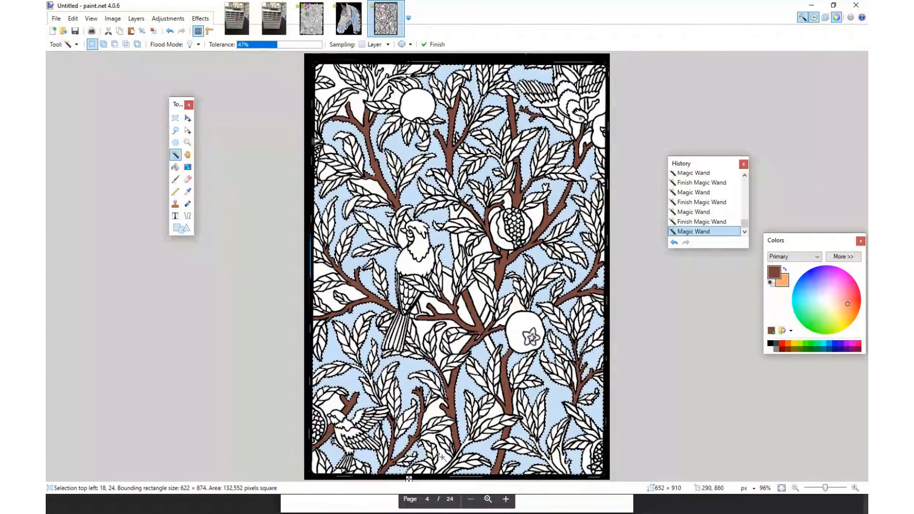
{"action": "left_click", "coordinate": [442, 409], "text": "ctrl"}
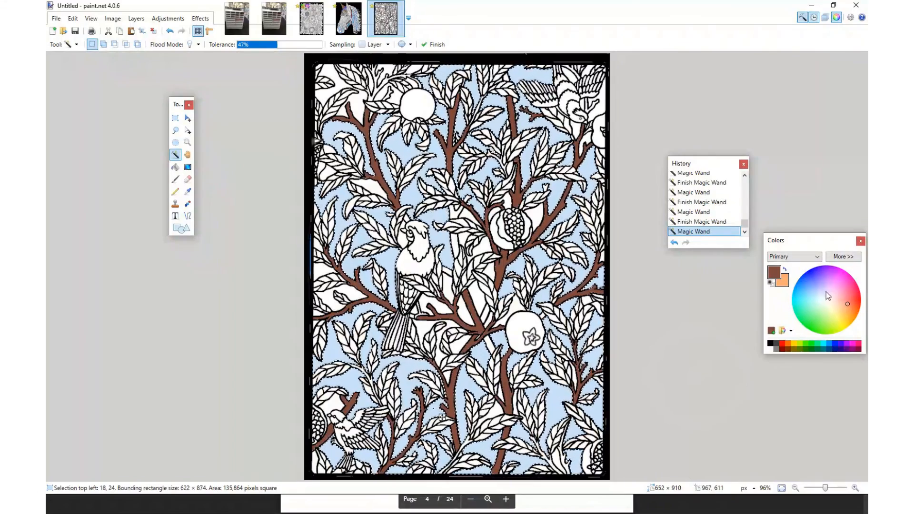
{"action": "left_click_drag", "start_coordinate": [827, 293], "coordinate": [778, 282]}
{"action": "left_click_drag", "start_coordinate": [813, 326], "coordinate": [804, 322]}
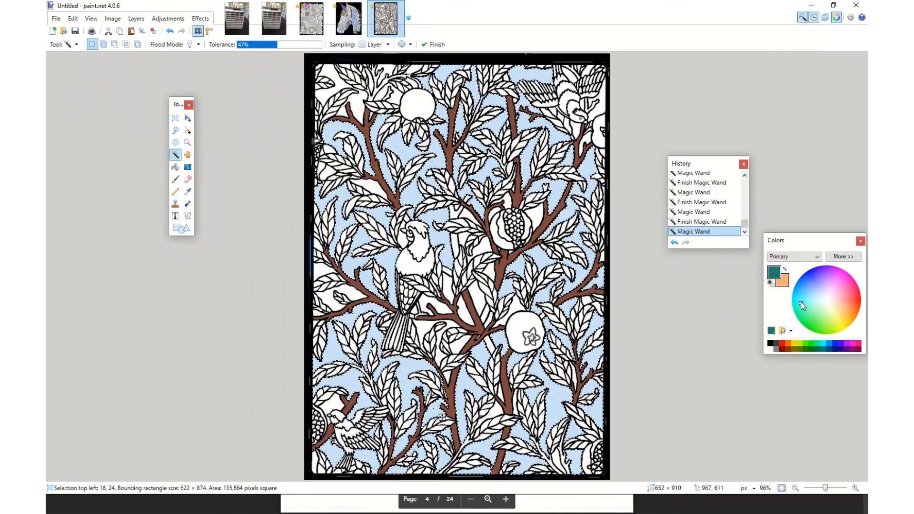
{"action": "left_click_drag", "start_coordinate": [802, 287], "coordinate": [800, 311]}
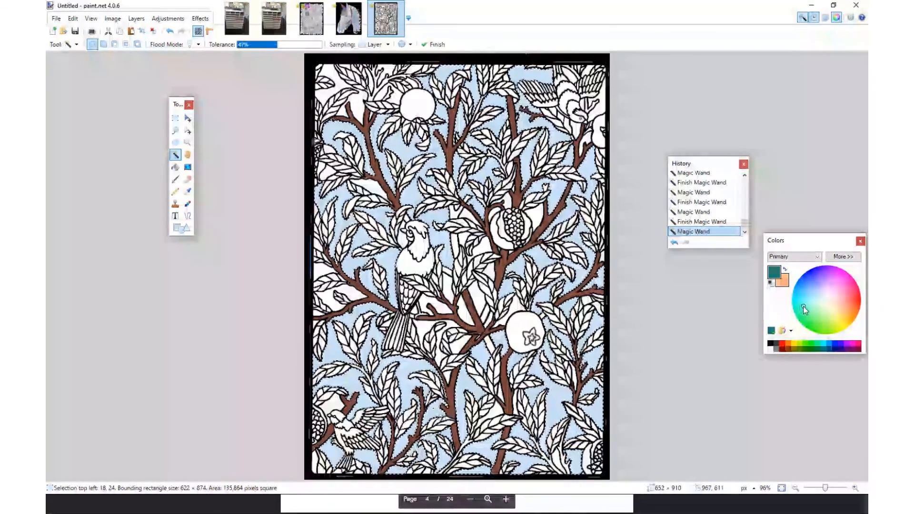
Set the primary colour to a bright cyan and paint all the selected background areas with the Paintbrush at width 425.
{"action": "left_click", "coordinate": [825, 345]}
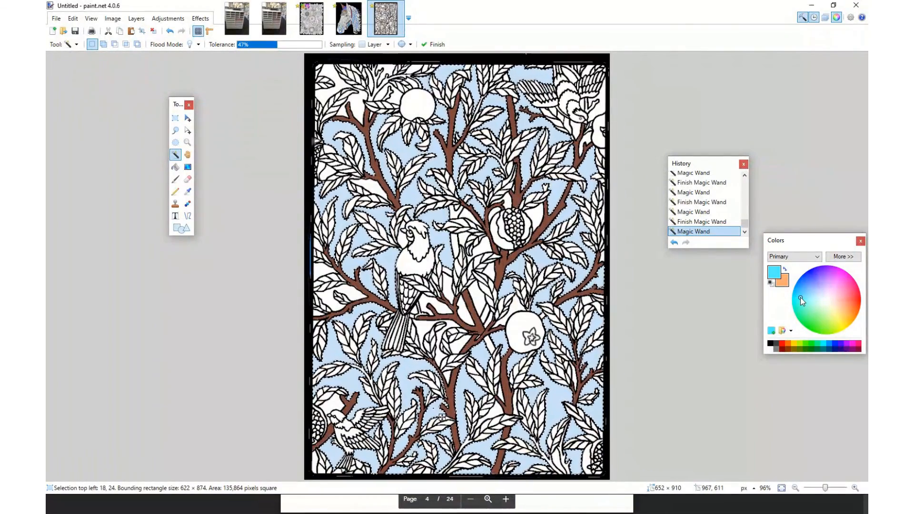
{"action": "left_click_drag", "start_coordinate": [801, 299], "coordinate": [800, 299]}
{"action": "left_click", "coordinate": [175, 179]}
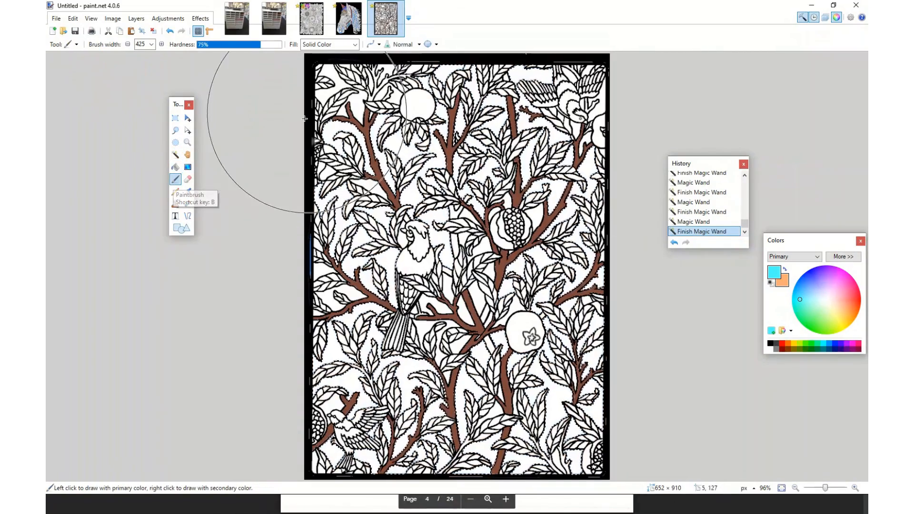
{"action": "mouse_move", "coordinate": [304, 119]}
{"action": "left_mouse_down"}
{"action": "mouse_move", "coordinate": [548, 133]}
{"action": "mouse_move", "coordinate": [381, 267]}
{"action": "mouse_move", "coordinate": [215, 233]}
{"action": "mouse_move", "coordinate": [612, 353]}
{"action": "mouse_move", "coordinate": [477, 429]}
{"action": "mouse_move", "coordinate": [279, 410]}
{"action": "mouse_move", "coordinate": [605, 405]}
{"action": "mouse_move", "coordinate": [559, 367]}
{"action": "mouse_move", "coordinate": [329, 319]}
{"action": "mouse_move", "coordinate": [558, 343]}
{"action": "mouse_move", "coordinate": [477, 334]}
{"action": "left_mouse_up"}
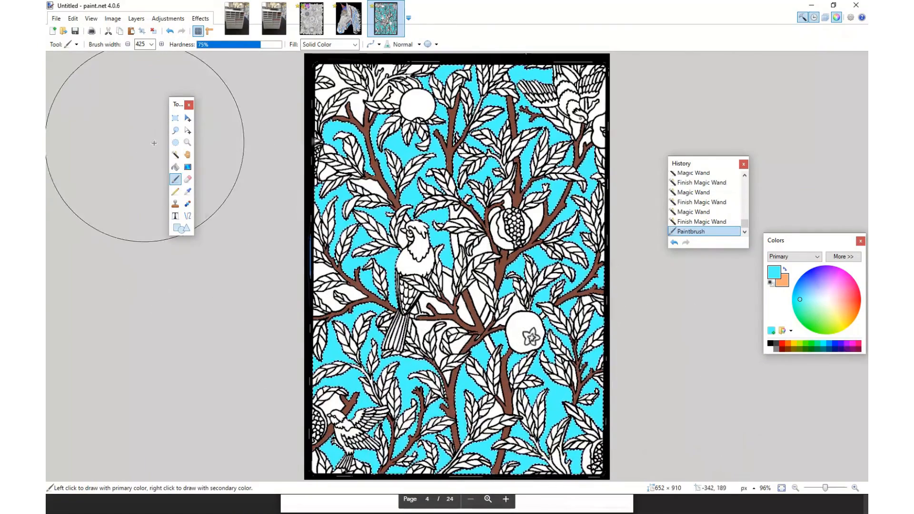
Start a new Magic Wand selection of the unpainted background gaps around the central branches beside and below the large bird.
{"action": "left_click", "coordinate": [175, 155]}
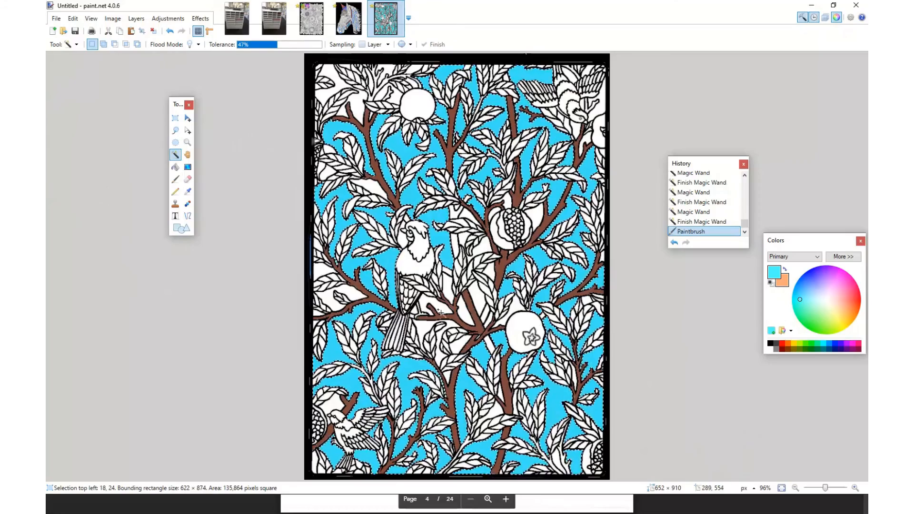
{"action": "scroll", "coordinate": [440, 312], "scroll_direction": "up", "scroll_amount": 2}
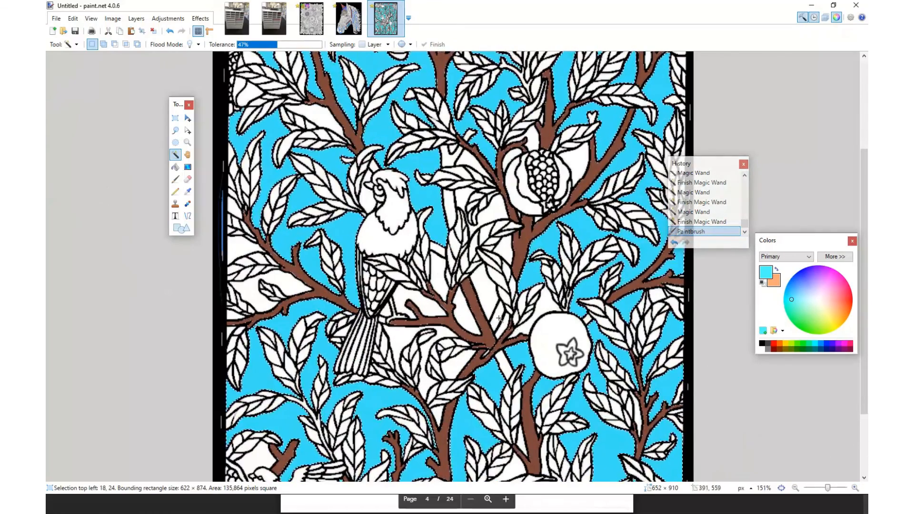
{"action": "left_click", "coordinate": [491, 295]}
{"action": "left_click", "coordinate": [460, 305], "text": "ctrl"}
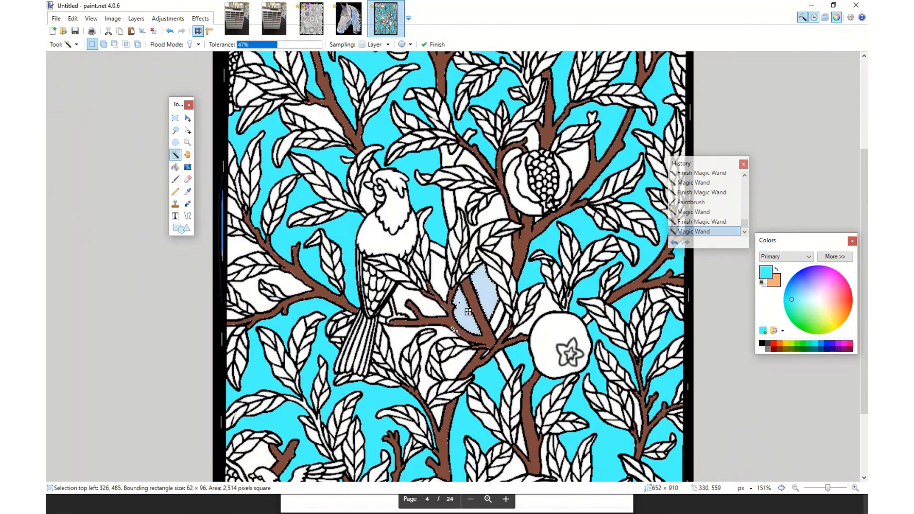
{"action": "left_click", "coordinate": [454, 366], "text": "ctrl"}
{"action": "left_click", "coordinate": [442, 334], "text": "ctrl"}
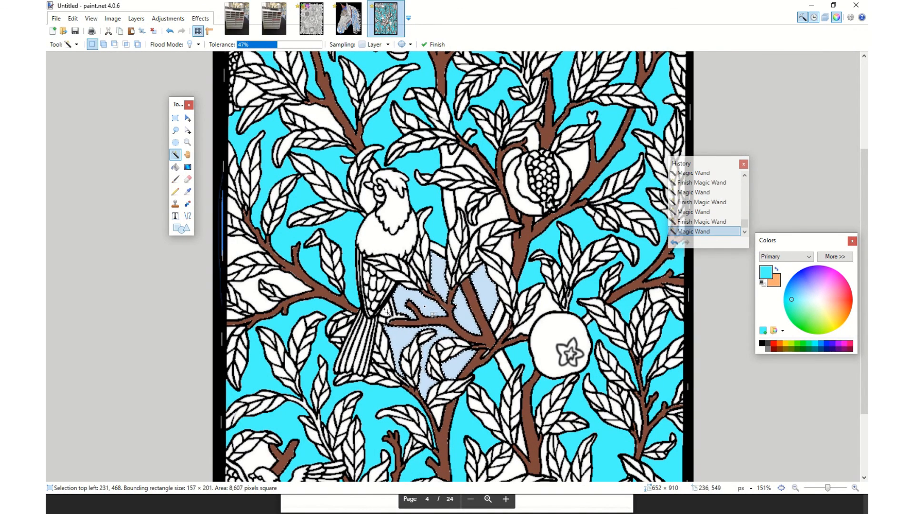
Add the unpainted gaps around the open pomegranate and its branches to the selection, and set the primary colour to a pale cream yellow.
{"action": "left_click", "coordinate": [503, 253], "text": "ctrl"}
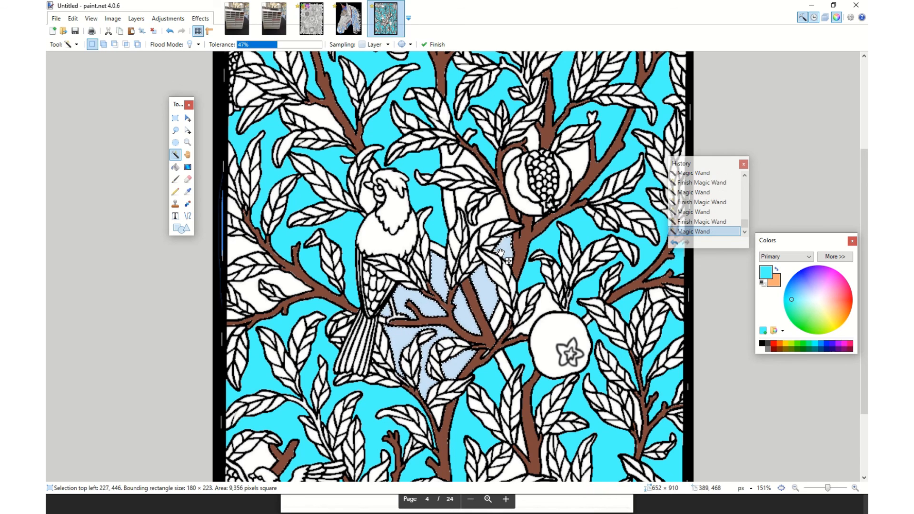
{"action": "left_click", "coordinate": [469, 207], "text": "ctrl"}
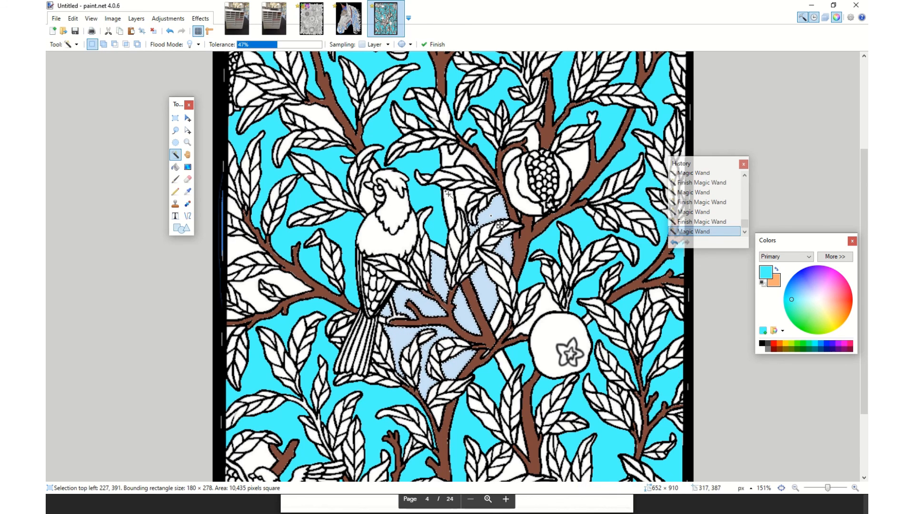
{"action": "left_click", "coordinate": [477, 167], "text": "ctrl"}
{"action": "left_click", "coordinate": [539, 144], "text": "ctrl"}
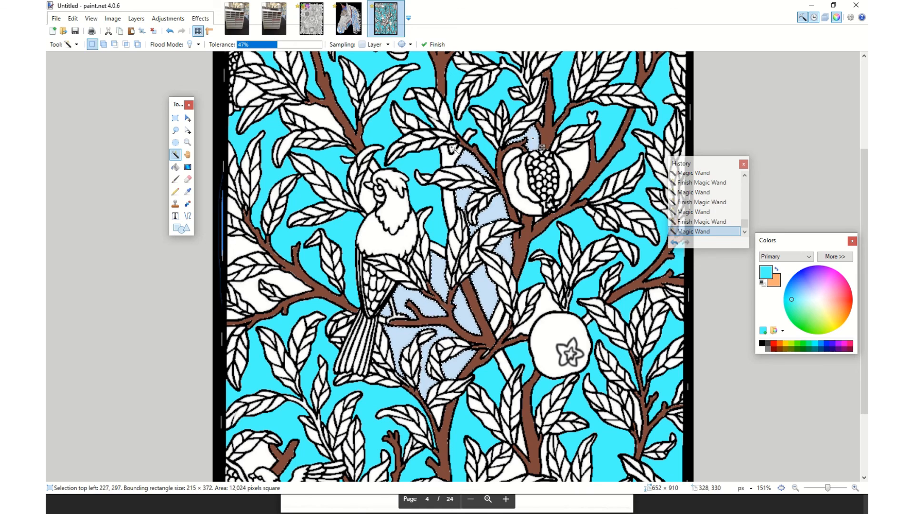
{"action": "left_click", "coordinate": [575, 157], "text": "ctrl"}
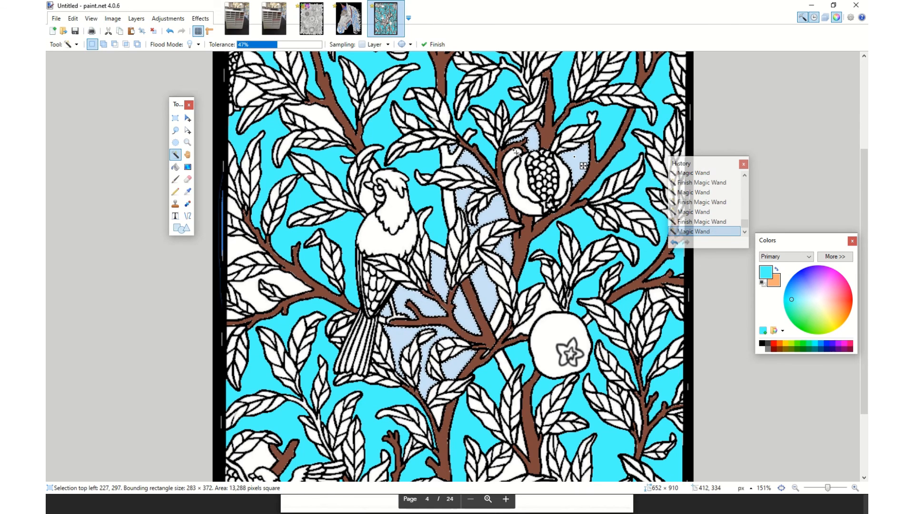
{"action": "left_click", "coordinate": [824, 308]}
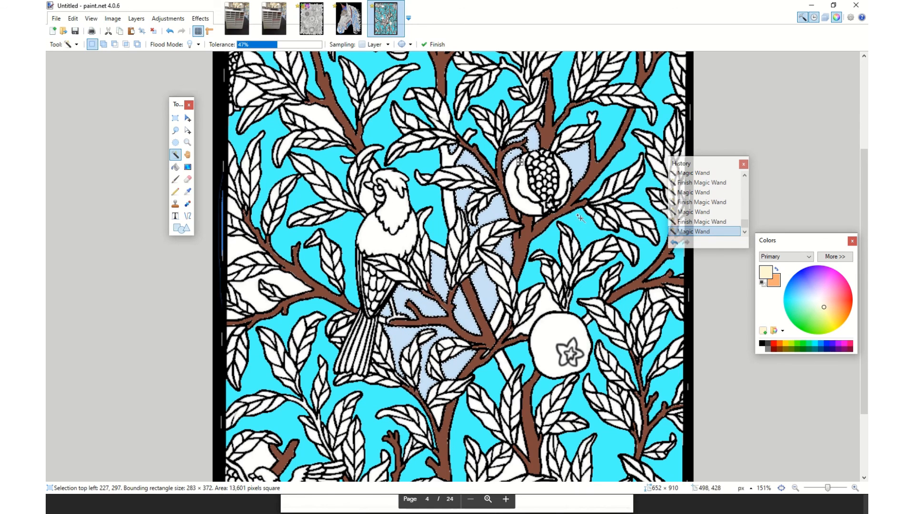
Add the unpainted background areas beside the upper-right bird and around the leaves in the drawing's upper-left corner to the selection.
{"action": "scroll", "coordinate": [569, 176], "scroll_direction": "up", "scroll_amount": 3}
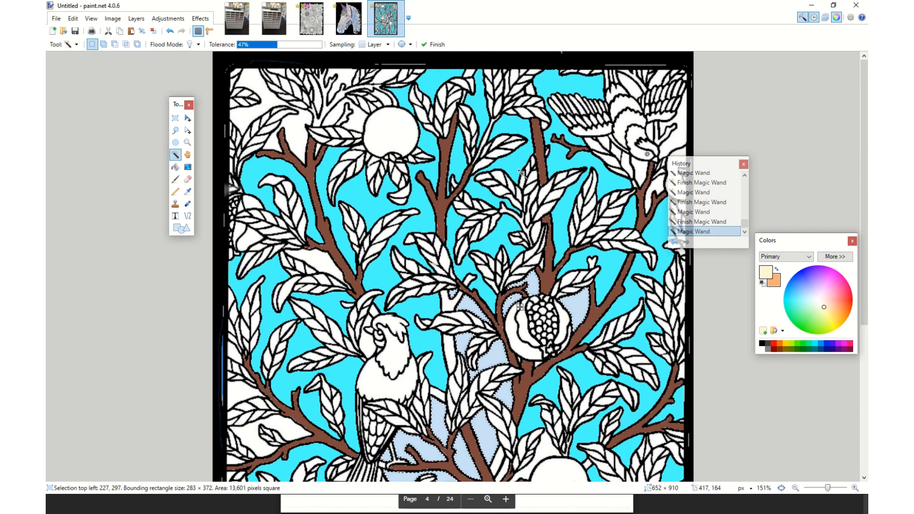
{"action": "left_click", "coordinate": [660, 172], "text": "ctrl"}
{"action": "left_click", "coordinate": [663, 193], "text": "ctrl"}
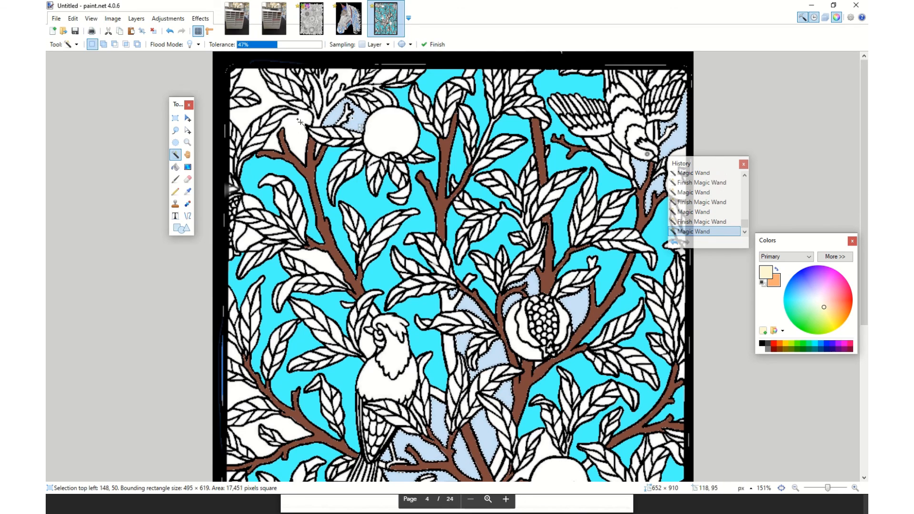
{"action": "left_click", "coordinate": [265, 98], "text": "ctrl"}
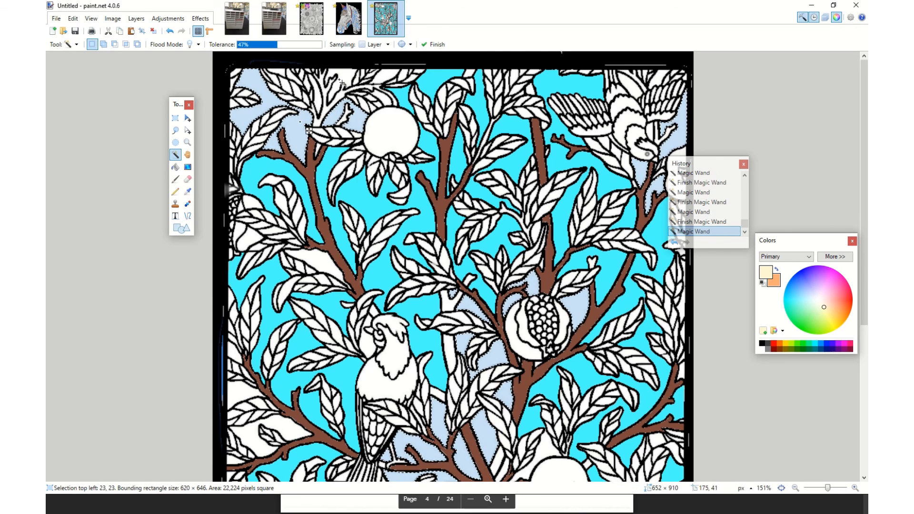
{"action": "left_click", "coordinate": [355, 105], "text": "ctrl"}
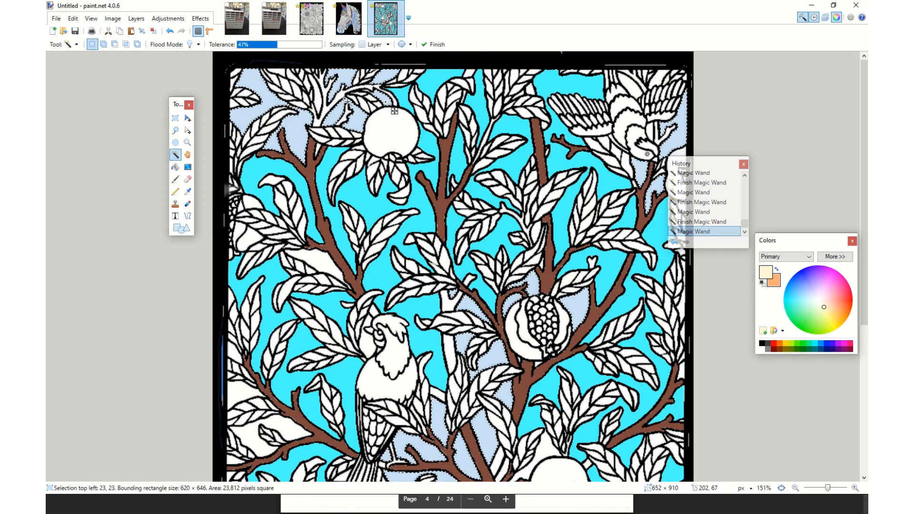
Add the remaining unpainted background gaps among the upper-left twigs, lower central branches, small lower-left bird and left-edge branches to the Magic Wand selection.
{"action": "left_click", "coordinate": [323, 83], "text": "ctrl"}
{"action": "scroll", "coordinate": [316, 114], "scroll_direction": "down", "scroll_amount": 5}
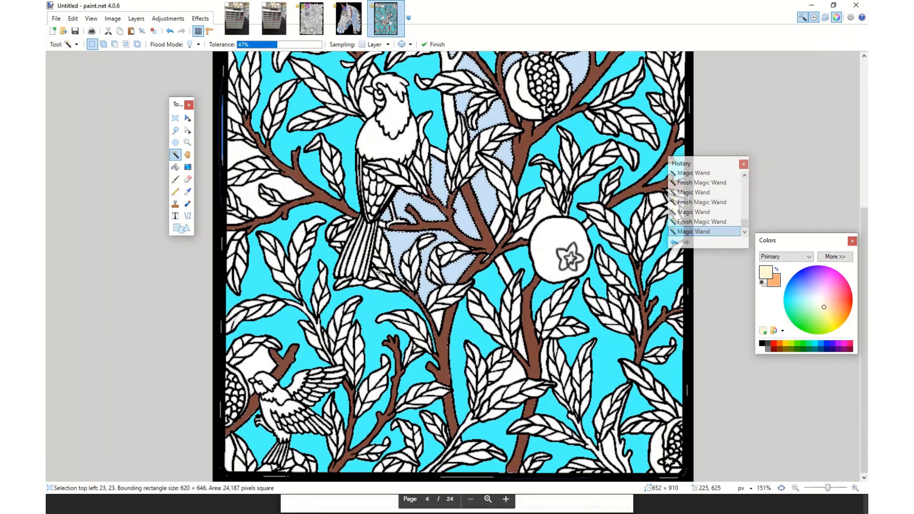
{"action": "left_click", "coordinate": [522, 382], "text": "ctrl"}
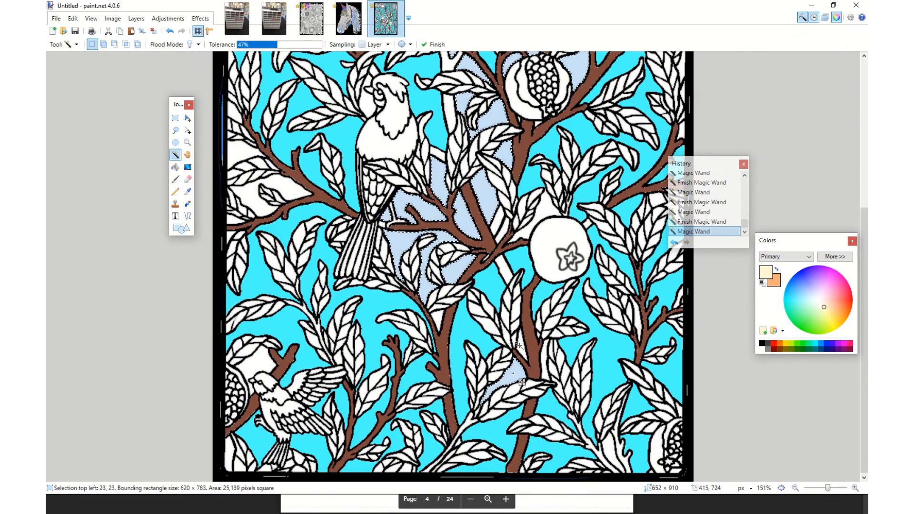
{"action": "left_click", "coordinate": [445, 324], "text": "ctrl"}
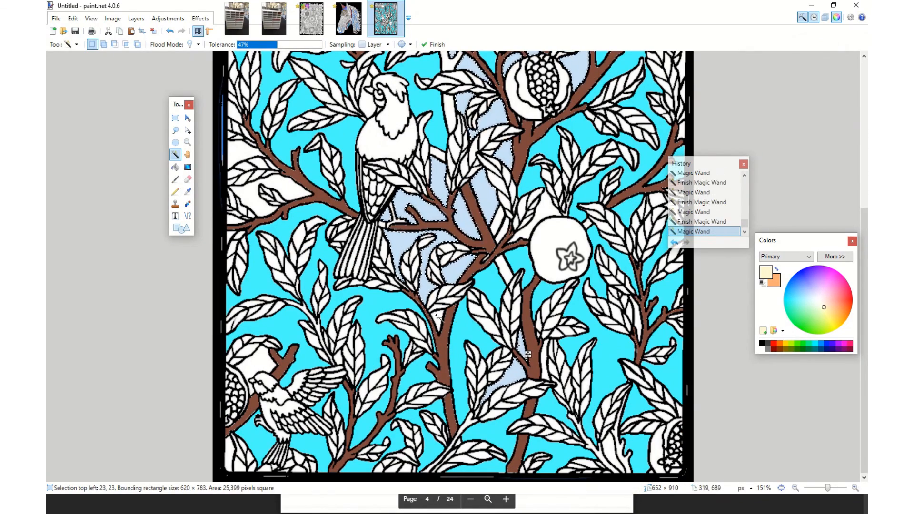
{"action": "left_click", "coordinate": [258, 364], "text": "ctrl"}
{"action": "left_click", "coordinate": [289, 195], "text": "ctrl"}
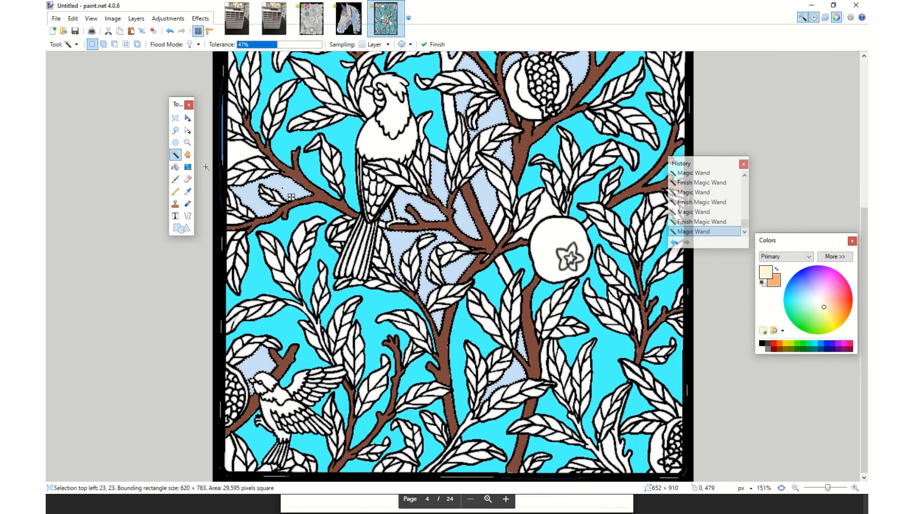
Pick the background's bright cyan as the primary colour and paint all the selected gaps with the Paintbrush at width 425.
{"action": "left_click", "coordinate": [188, 191]}
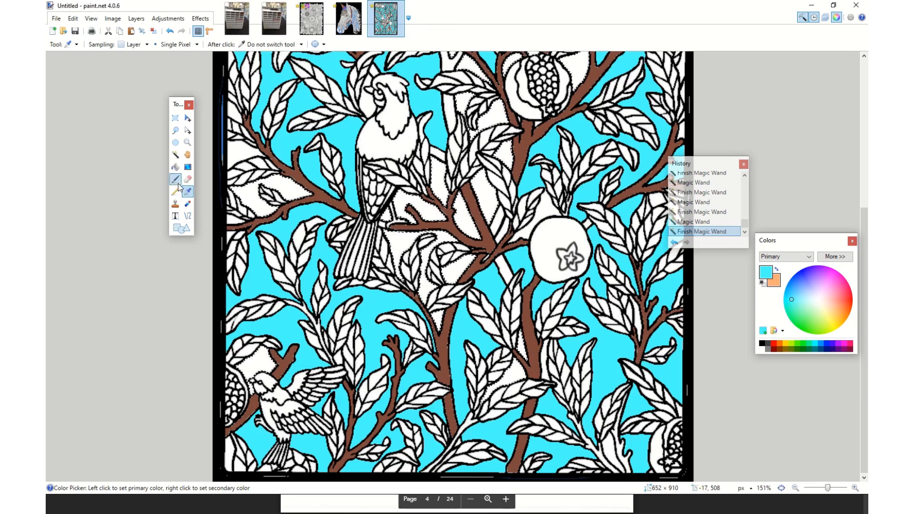
{"action": "left_click", "coordinate": [175, 179]}
{"action": "mouse_move", "coordinate": [281, 193]}
{"action": "left_mouse_down"}
{"action": "mouse_move", "coordinate": [486, 267]}
{"action": "mouse_move", "coordinate": [729, 189]}
{"action": "mouse_move", "coordinate": [517, 88]}
{"action": "mouse_move", "coordinate": [273, 67]}
{"action": "mouse_move", "coordinate": [336, 124]}
{"action": "left_mouse_up"}
{"action": "scroll", "coordinate": [409, 167], "scroll_direction": "down", "scroll_amount": 5}
{"action": "key", "text": "ctrl+b"}
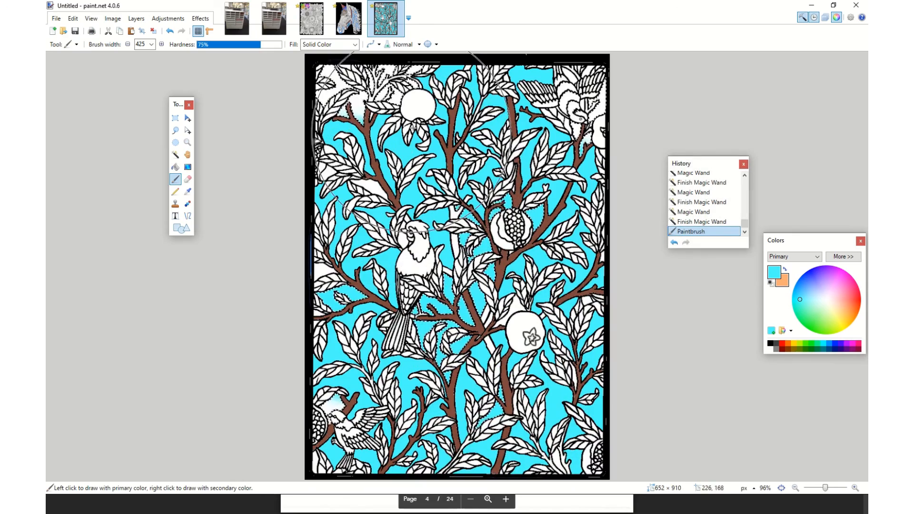
{"action": "mouse_move", "coordinate": [506, 104]}
{"action": "left_mouse_down"}
{"action": "mouse_move", "coordinate": [547, 426]}
{"action": "mouse_move", "coordinate": [304, 153]}
{"action": "left_mouse_up"}
{"action": "mouse_move", "coordinate": [409, 336]}
{"action": "left_mouse_down"}
{"action": "mouse_move", "coordinate": [394, 377]}
{"action": "mouse_move", "coordinate": [343, 376]}
{"action": "left_mouse_up"}
Flip the whole image vertically and flip it back to its original orientation.
{"action": "left_click", "coordinate": [113, 18]}
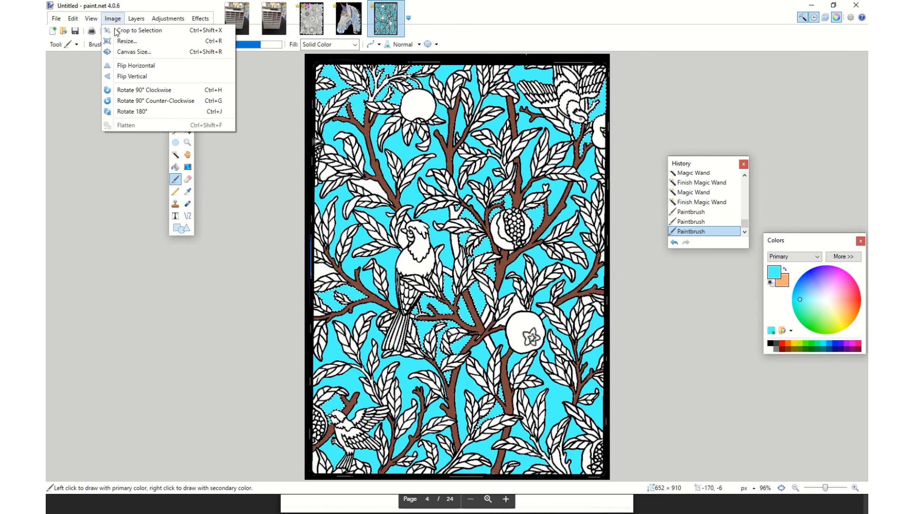
{"action": "left_click", "coordinate": [128, 79]}
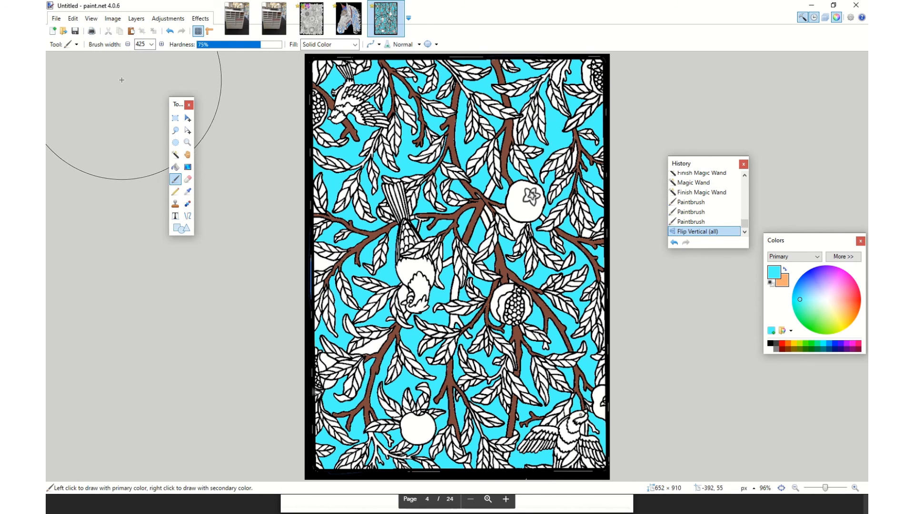
{"action": "left_click", "coordinate": [113, 18]}
{"action": "left_click", "coordinate": [127, 79]}
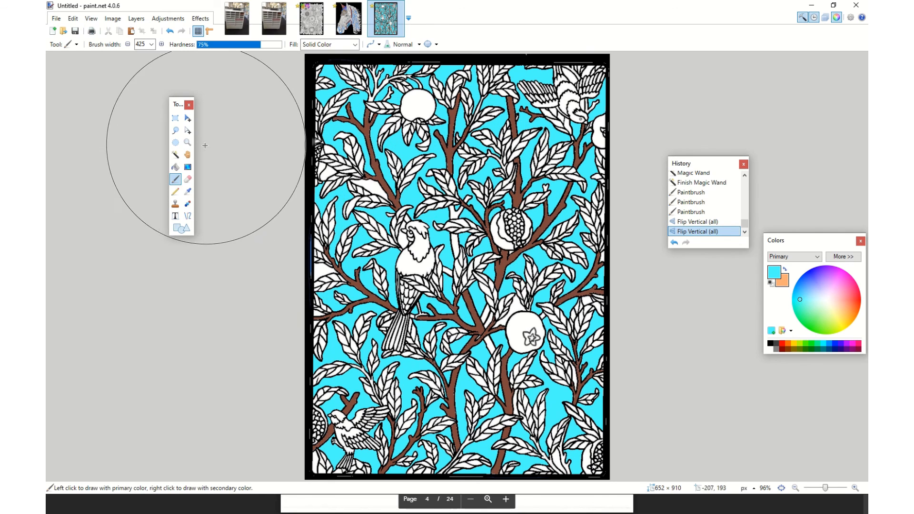
Start a new Magic Wand selection of the unpainted branch sections between the large bird and the open pomegranate.
{"action": "left_click", "coordinate": [176, 155]}
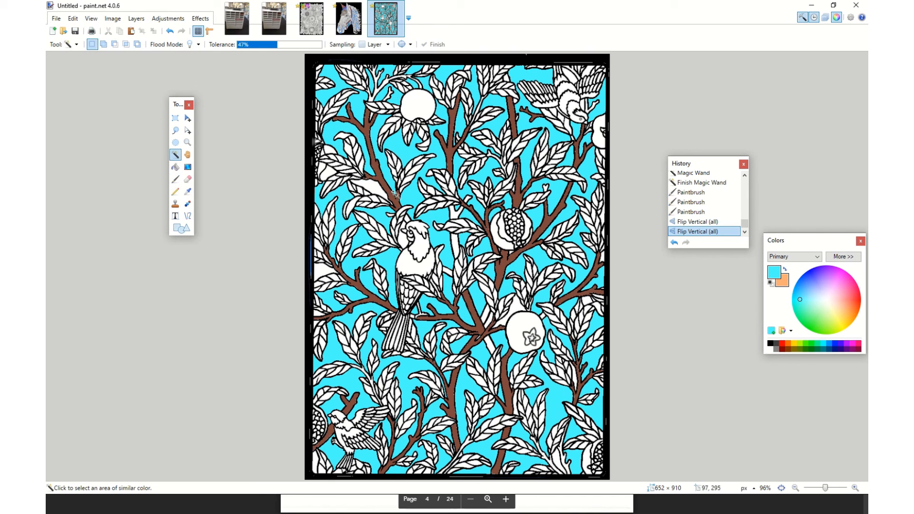
{"action": "scroll", "coordinate": [395, 193], "scroll_direction": "up", "scroll_amount": 4, "text": "ctrl"}
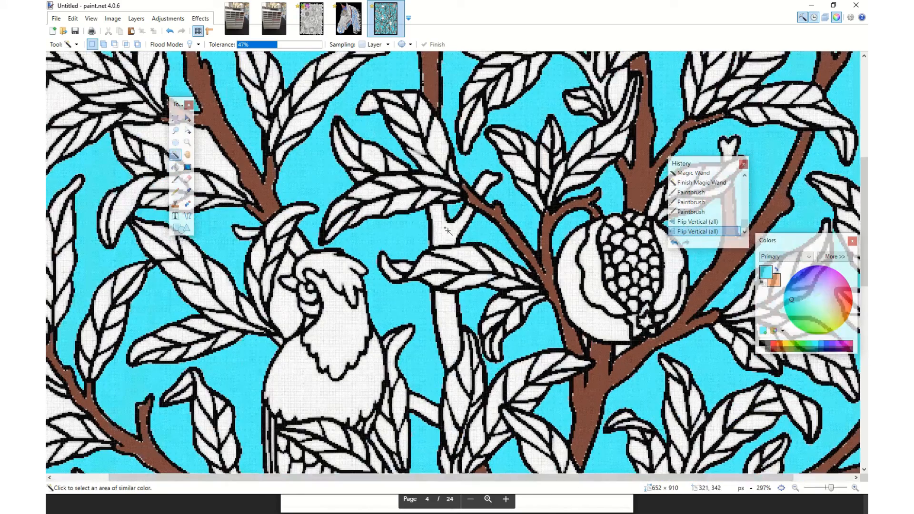
{"action": "left_click", "coordinate": [455, 213]}
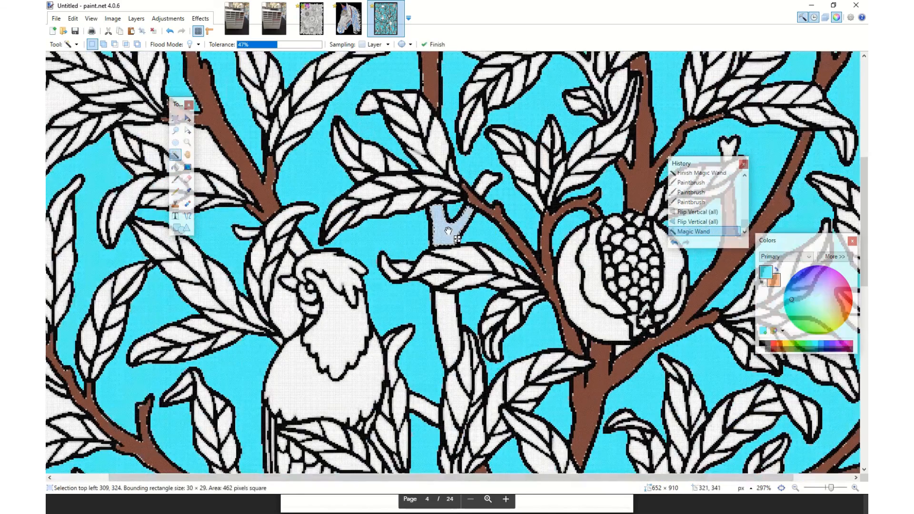
{"action": "left_click", "coordinate": [445, 310], "text": "ctrl"}
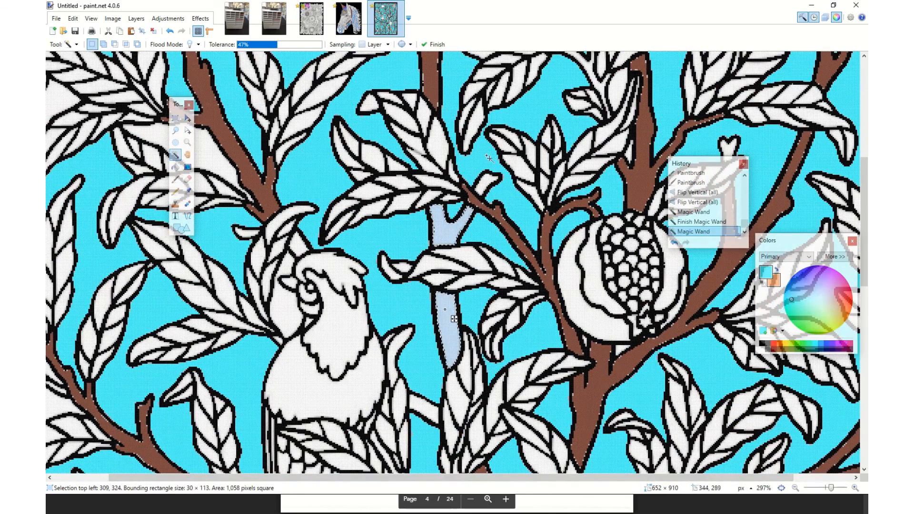
{"action": "left_click", "coordinate": [487, 182], "text": "ctrl"}
Add the unpainted stems along the drawing's bottom edge and the branch section beside the whole lower pomegranate to the selection.
{"action": "scroll", "coordinate": [354, 306], "scroll_direction": "down", "scroll_amount": 8}
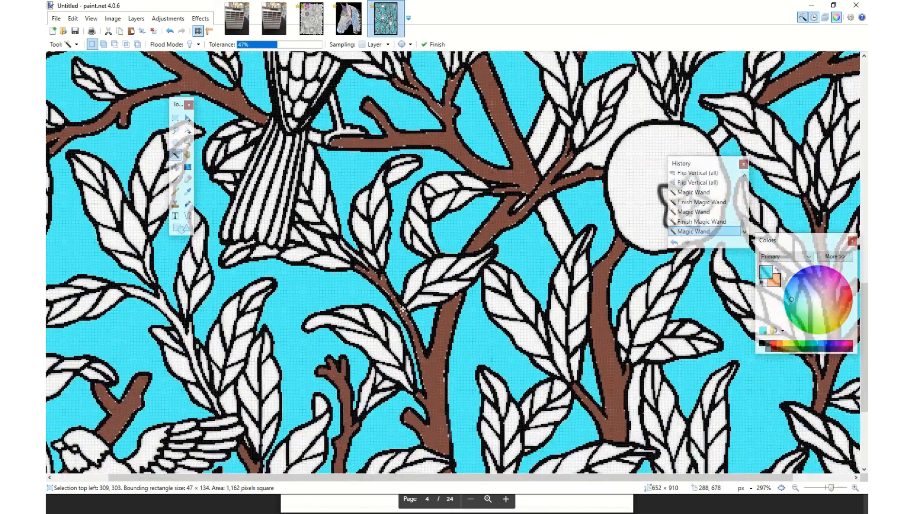
{"action": "scroll", "coordinate": [403, 310], "scroll_direction": "down", "scroll_amount": 4}
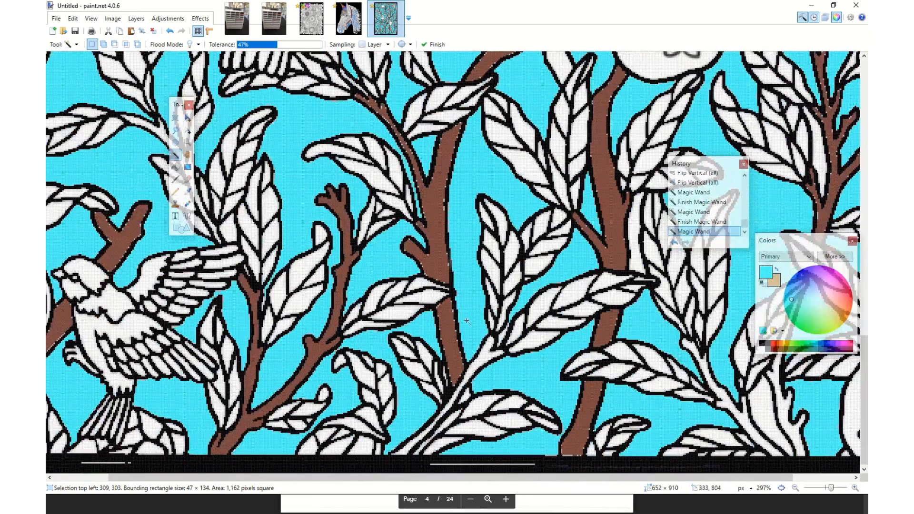
{"action": "left_click", "coordinate": [486, 351], "text": "ctrl"}
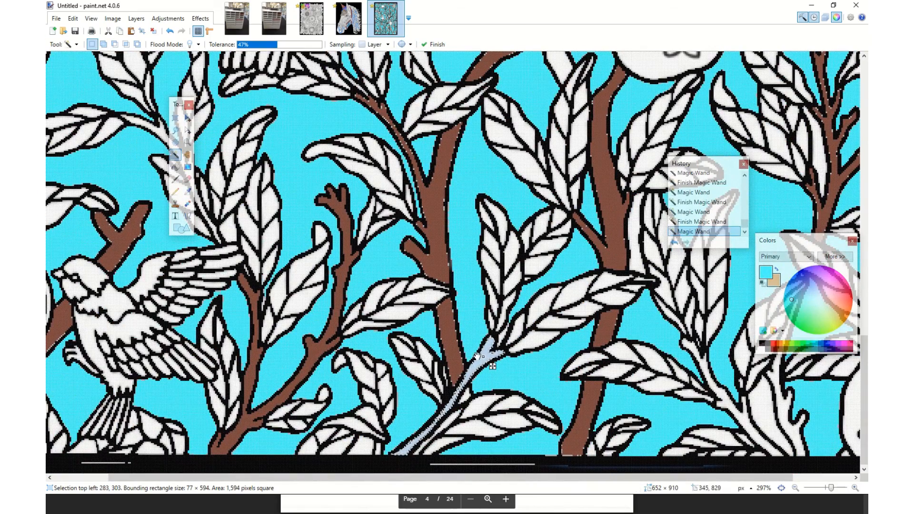
{"action": "left_click", "coordinate": [785, 402], "text": "ctrl"}
{"action": "left_click", "coordinate": [745, 422], "text": "ctrl"}
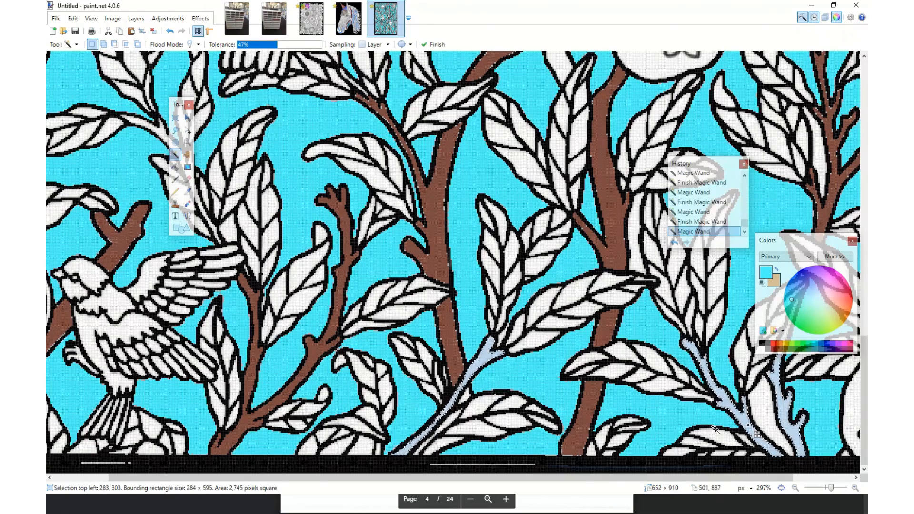
{"action": "scroll", "coordinate": [189, 292], "scroll_direction": "up", "scroll_amount": 3}
{"action": "scroll", "coordinate": [211, 288], "scroll_direction": "down", "scroll_amount": 3}
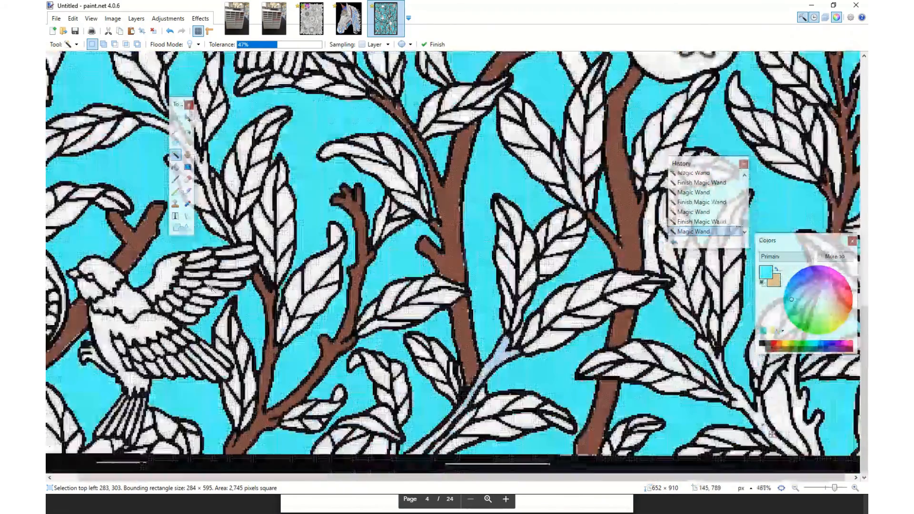
{"action": "scroll", "coordinate": [211, 289], "scroll_direction": "down", "scroll_amount": 3}
{"action": "scroll", "coordinate": [423, 276], "scroll_direction": "up", "scroll_amount": 4}
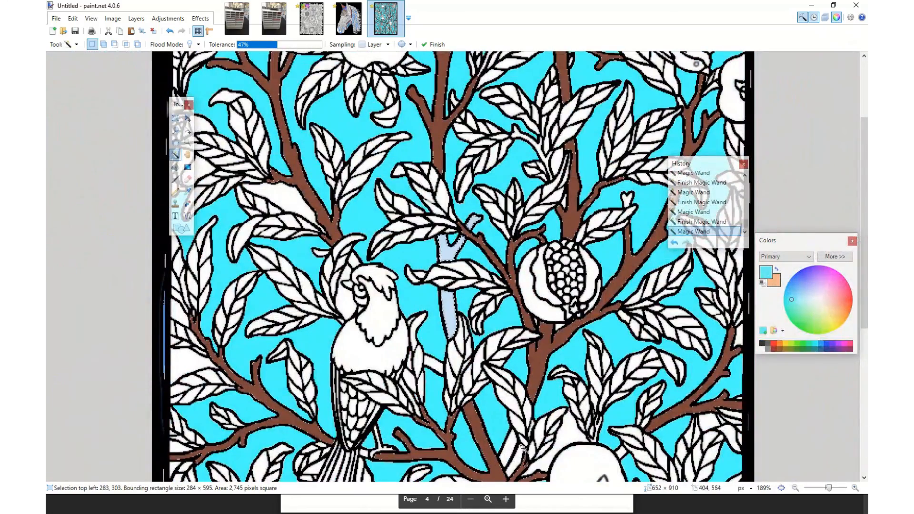
{"action": "left_click", "coordinate": [507, 447], "text": "ctrl"}
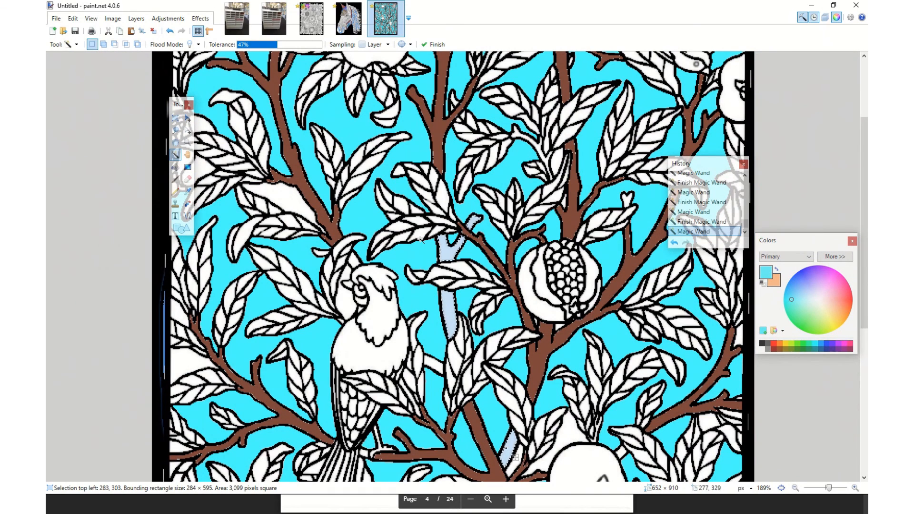
Add the forked twigs above the upper-left fruit and the short branch end at the drawing's top edge to the selection.
{"action": "scroll", "coordinate": [421, 239], "scroll_direction": "up", "scroll_amount": 3}
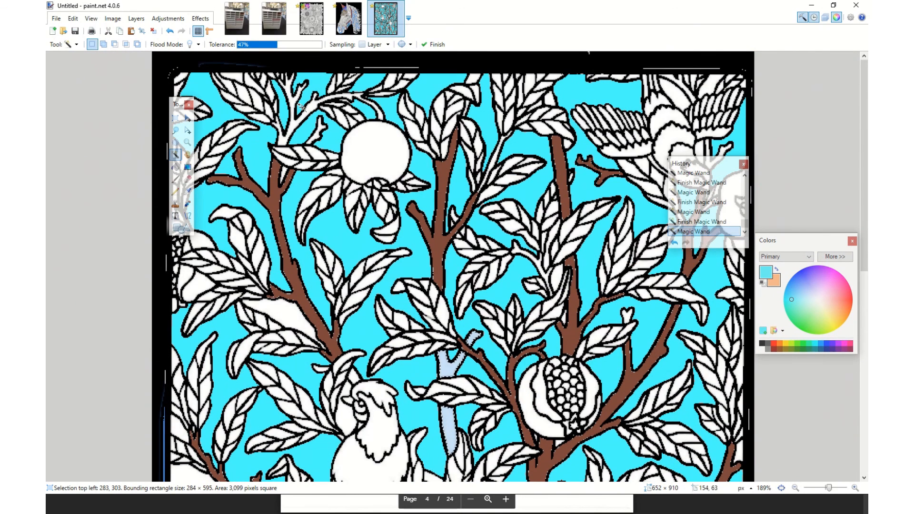
{"action": "left_click", "coordinate": [314, 106], "text": "ctrl"}
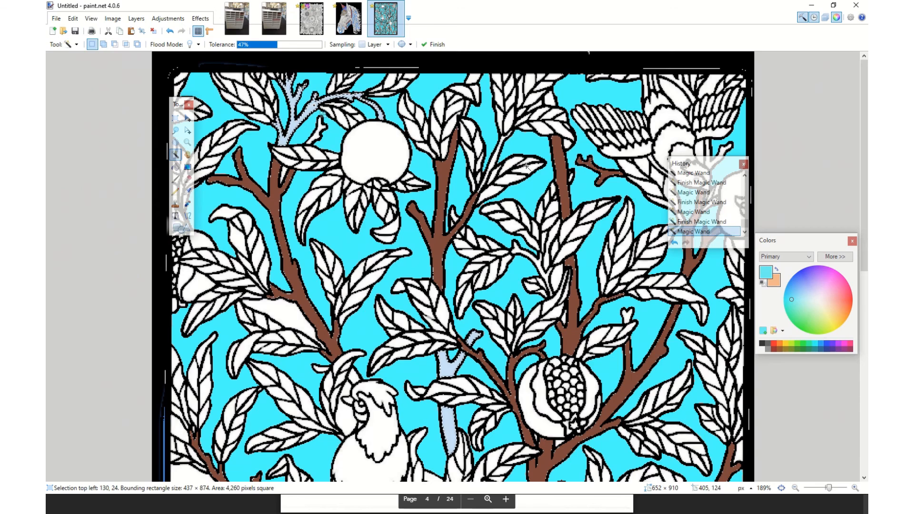
{"action": "left_click", "coordinate": [472, 78], "text": "ctrl"}
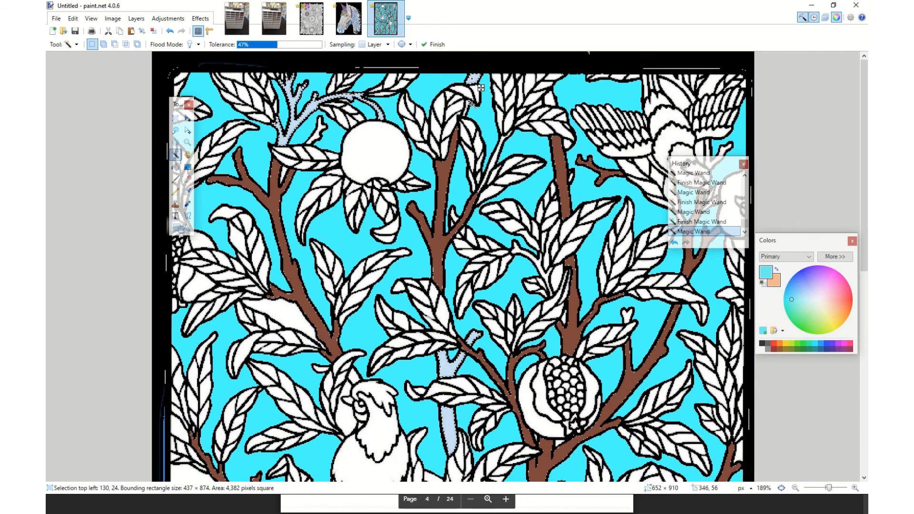
Pick the painted branches' brown as the primary colour and paint all the selected branches and stems with the Paintbrush.
{"action": "left_click", "coordinate": [176, 179]}
{"action": "left_click", "coordinate": [305, 129]}
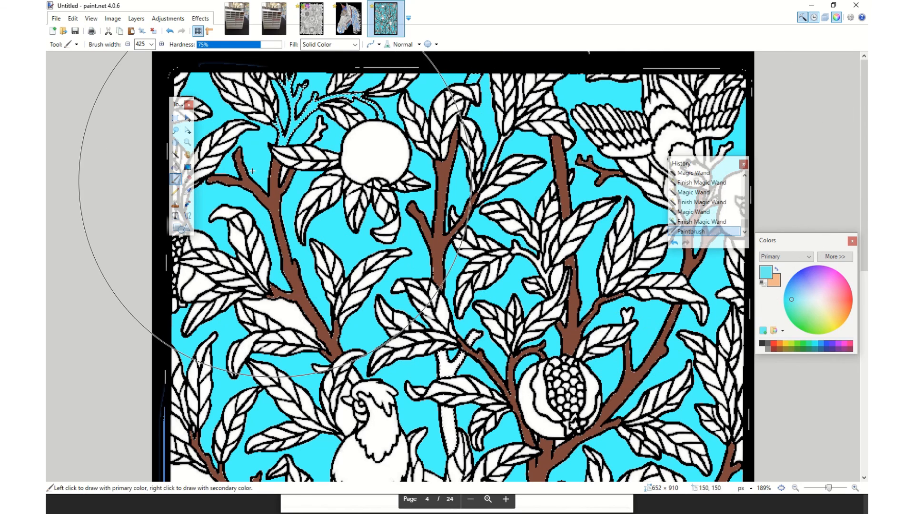
{"action": "left_click", "coordinate": [188, 191]}
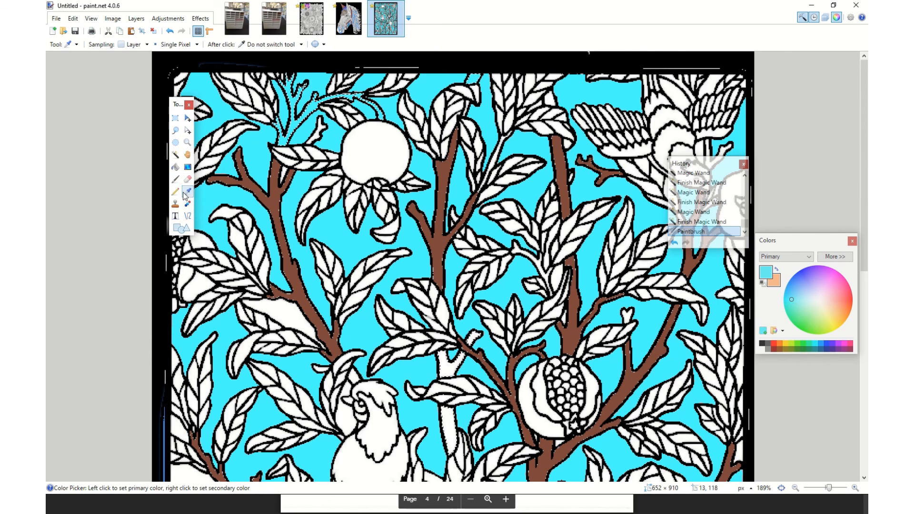
{"action": "left_click", "coordinate": [276, 219]}
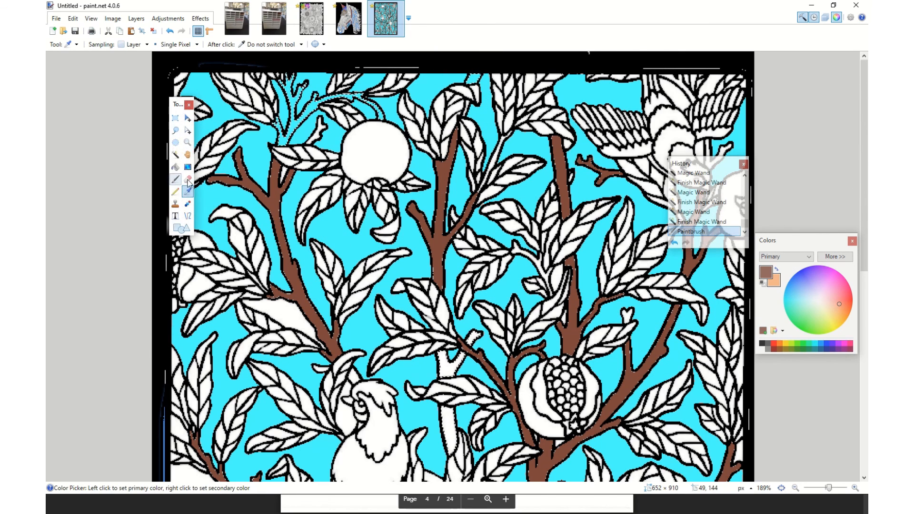
{"action": "left_click", "coordinate": [176, 179]}
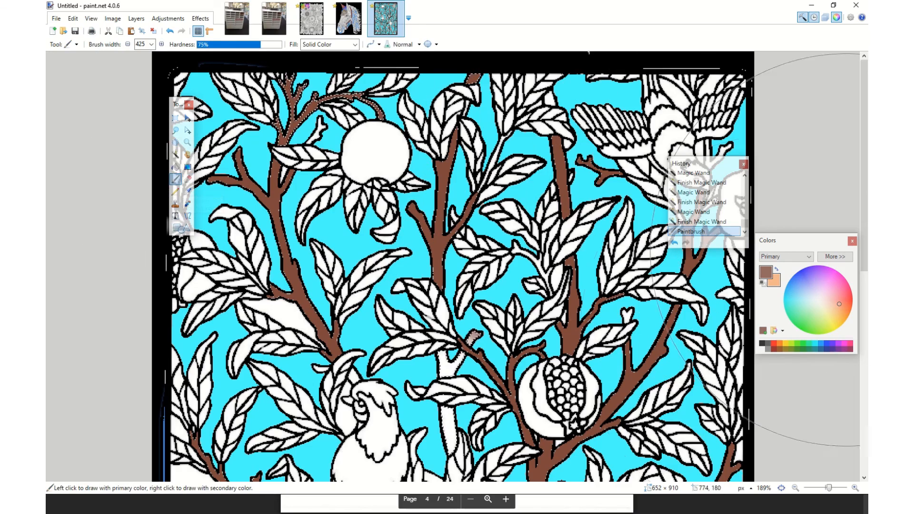
{"action": "left_click", "coordinate": [543, 341]}
{"action": "scroll", "coordinate": [536, 357], "scroll_direction": "down", "scroll_amount": 3}
{"action": "scroll", "coordinate": [598, 410], "scroll_direction": "down", "scroll_amount": 4}
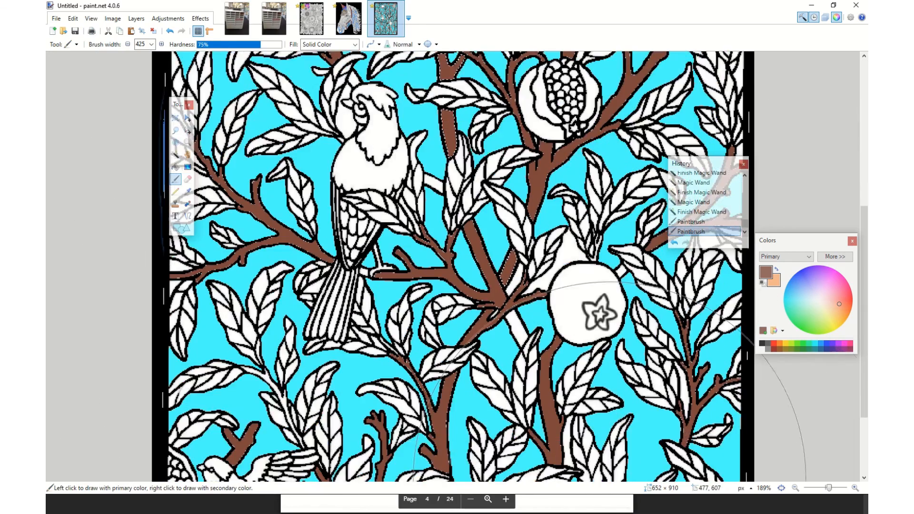
{"action": "left_click", "coordinate": [519, 365]}
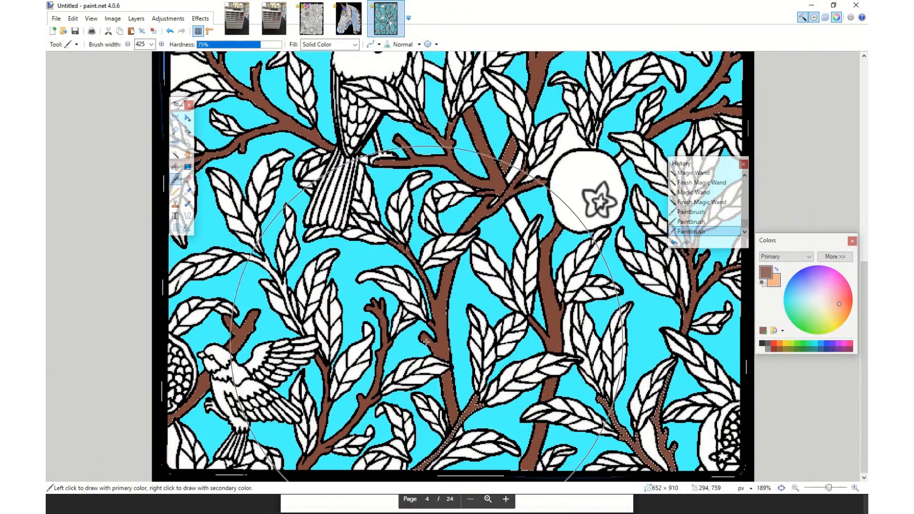
Start a new Magic Wand selection of five scattered feather segments on the large bird's wing.
{"action": "scroll", "coordinate": [421, 329], "scroll_direction": "up", "scroll_amount": 7}
{"action": "scroll", "coordinate": [381, 319], "scroll_direction": "down", "scroll_amount": 4}
{"action": "scroll", "coordinate": [379, 348], "scroll_direction": "down", "scroll_amount": 1}
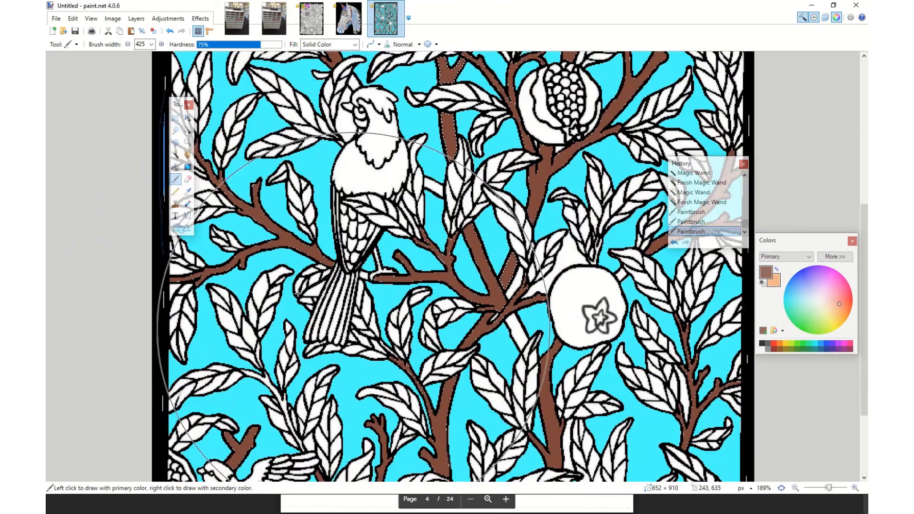
{"action": "left_click", "coordinate": [175, 154]}
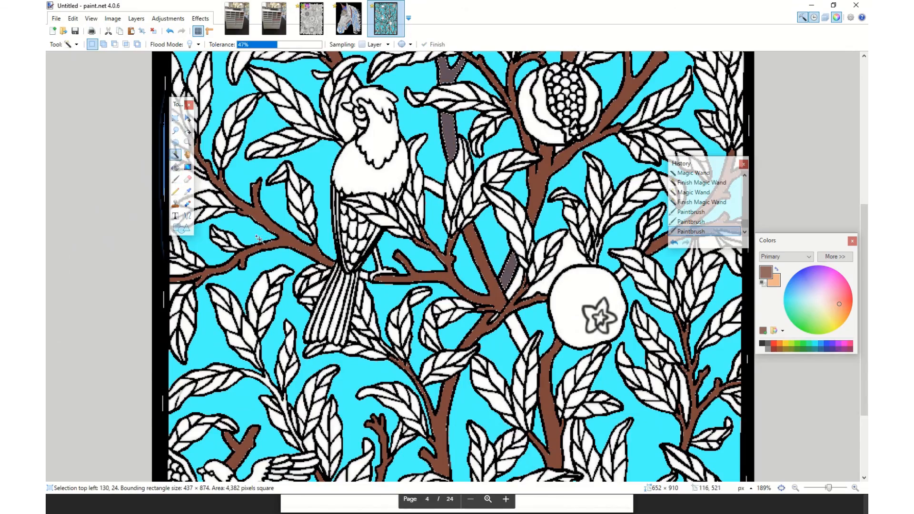
{"action": "scroll", "coordinate": [305, 226], "scroll_direction": "up", "scroll_amount": 3}
{"action": "scroll", "coordinate": [305, 226], "scroll_direction": "up", "scroll_amount": 1}
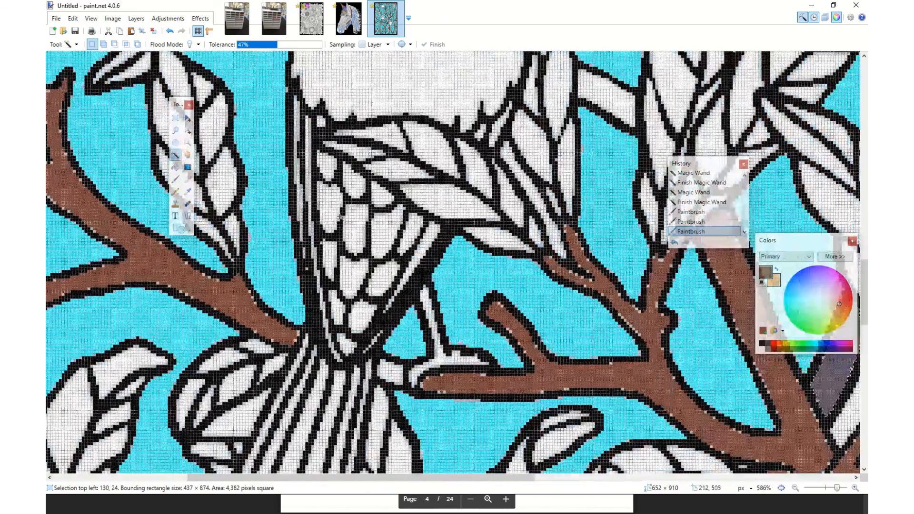
{"action": "left_click", "coordinate": [330, 207]}
{"action": "left_click", "coordinate": [385, 220], "text": "ctrl"}
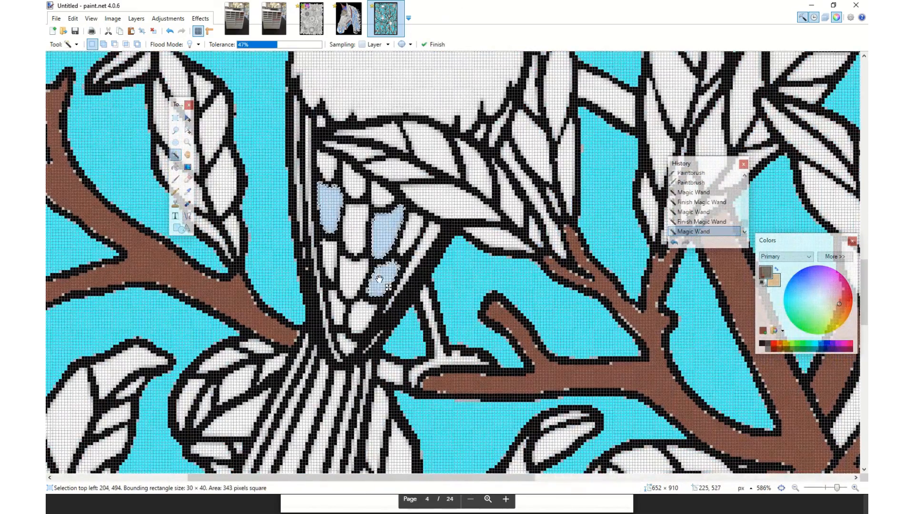
{"action": "left_click", "coordinate": [335, 304], "text": "ctrl"}
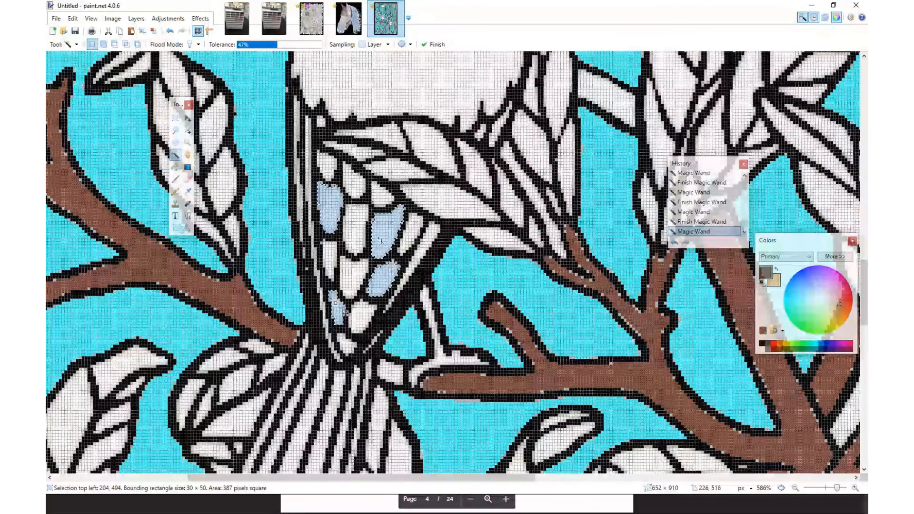
{"action": "left_click", "coordinate": [358, 184], "text": "ctrl"}
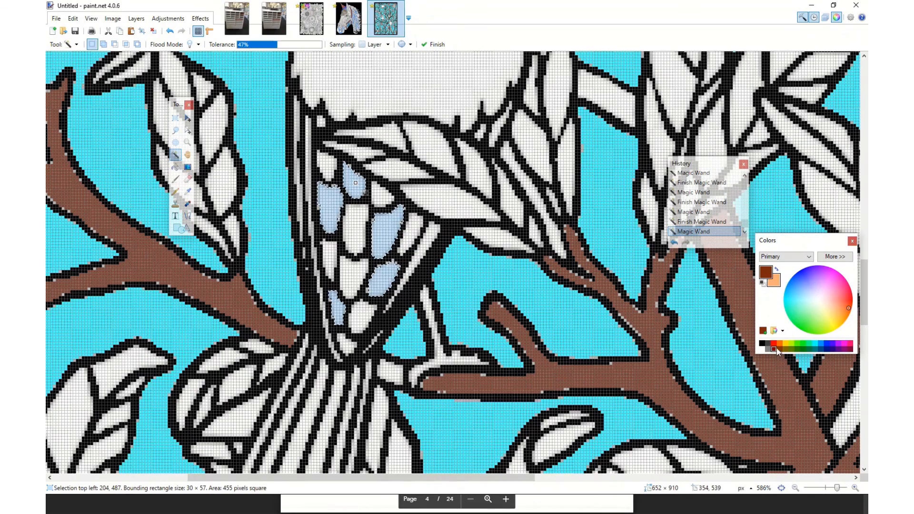
Paint the five selected wing feather segments red with the Paintbrush.
{"action": "left_click", "coordinate": [176, 180]}
{"action": "key", "text": "BackSpace"}
{"action": "left_click", "coordinate": [475, 326]}
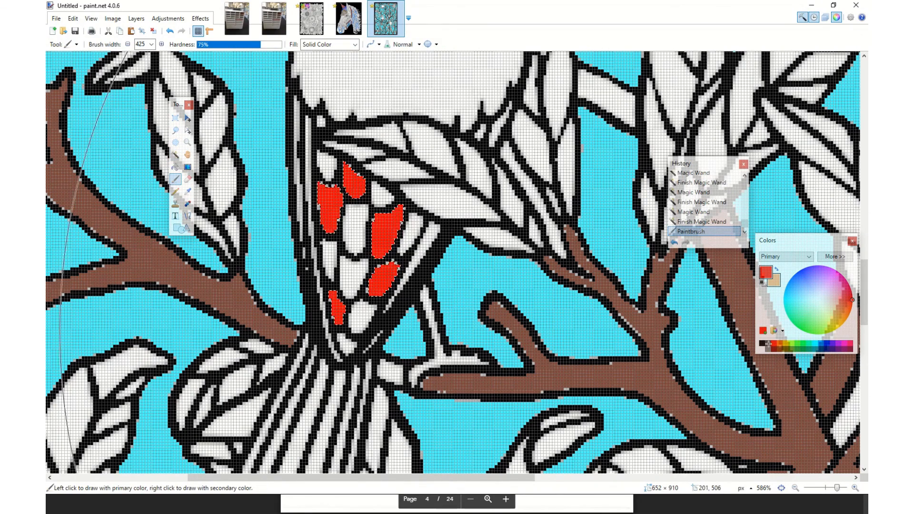
Select six more unpainted feather segments on the large bird's wing with the Magic Wand and paint them pink with the Paintbrush.
{"action": "left_click", "coordinate": [176, 154]}
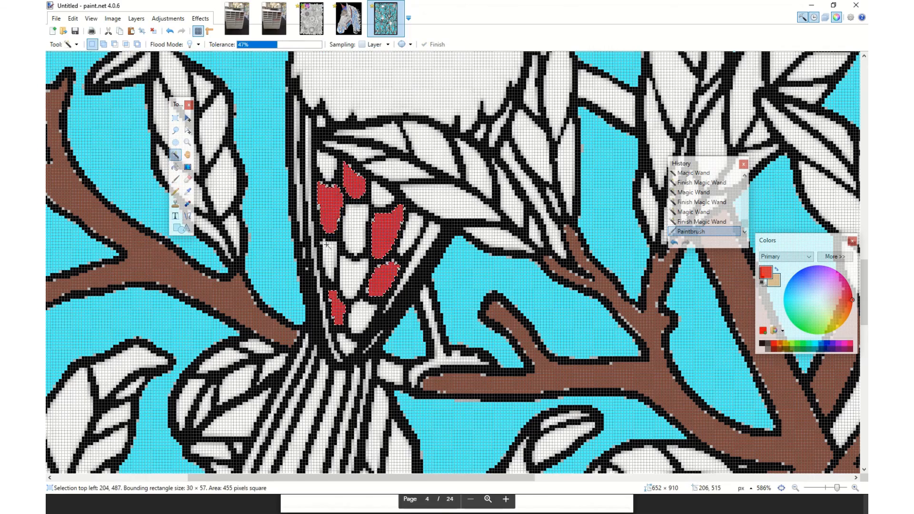
{"action": "left_click", "coordinate": [330, 260]}
{"action": "left_click", "coordinate": [380, 199], "text": "ctrl"}
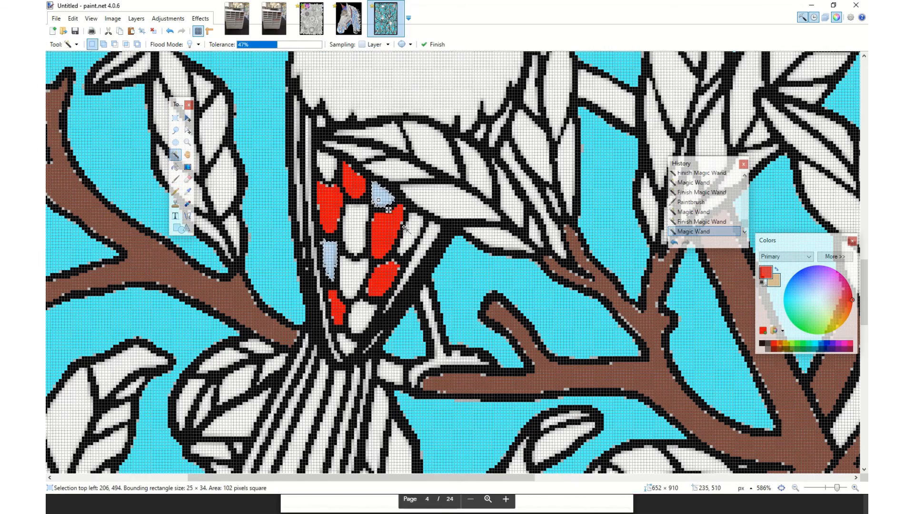
{"action": "left_click", "coordinate": [406, 228], "text": "ctrl"}
{"action": "left_click", "coordinate": [356, 283], "text": "ctrl"}
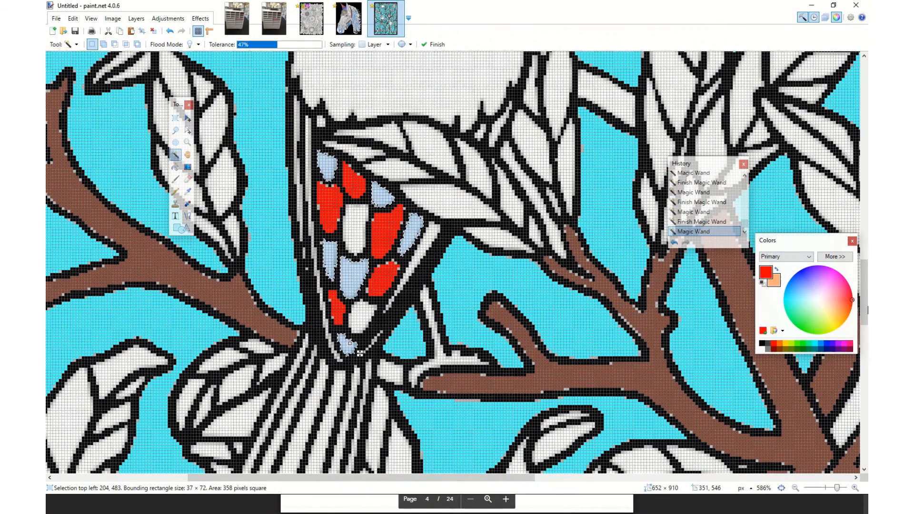
{"action": "left_click", "coordinate": [836, 276]}
{"action": "left_click", "coordinate": [176, 180]}
{"action": "left_click", "coordinate": [437, 232]}
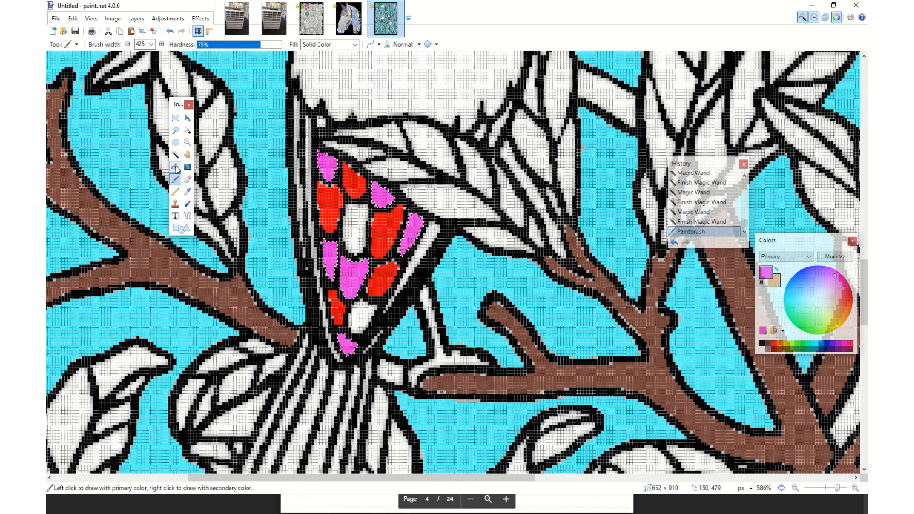
Select the two remaining white wing segments and the long strip along the wing's right edge, and paint them green.
{"action": "left_click", "coordinate": [175, 155]}
{"action": "left_click", "coordinate": [359, 312]}
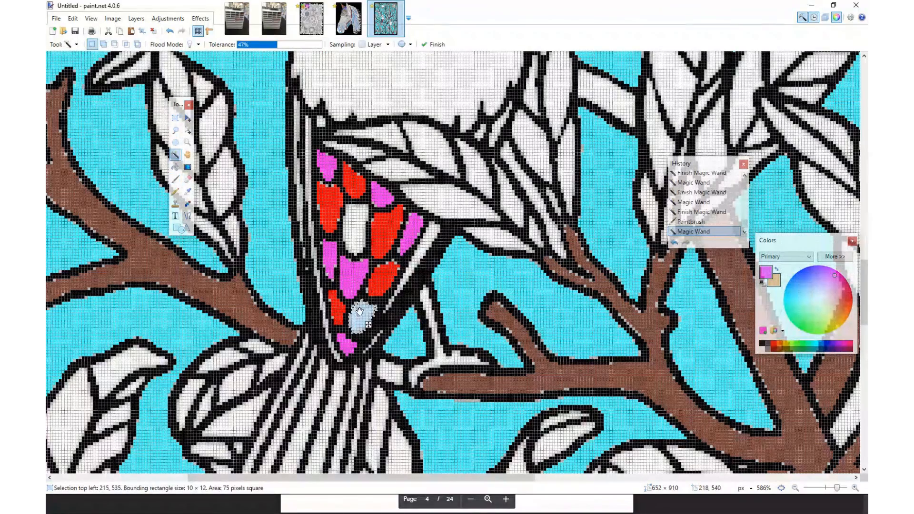
{"action": "left_click", "coordinate": [354, 222], "text": "ctrl"}
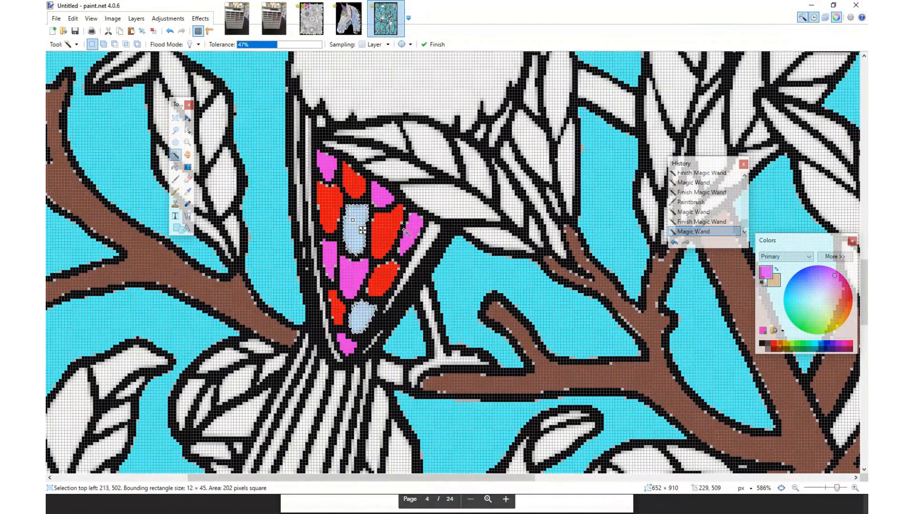
{"action": "left_click", "coordinate": [430, 242], "text": "ctrl"}
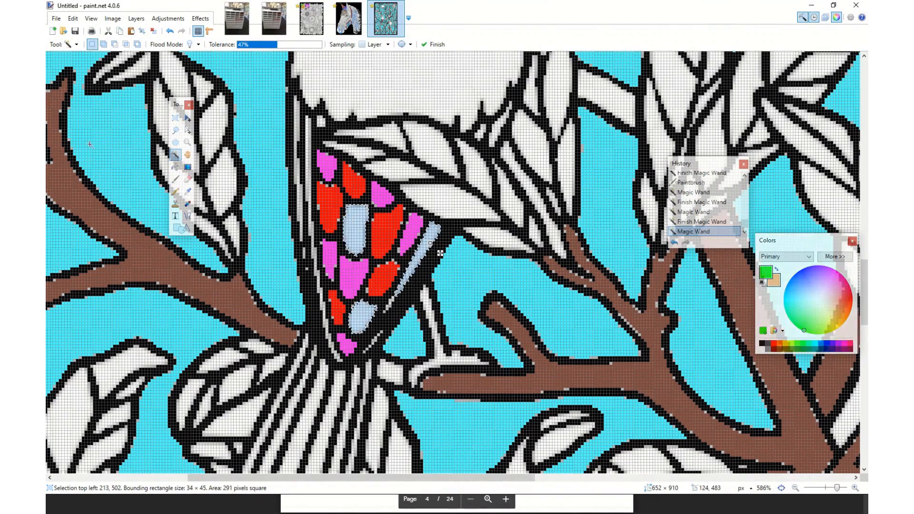
{"action": "left_click", "coordinate": [175, 179]}
{"action": "key", "text": "BackSpace"}
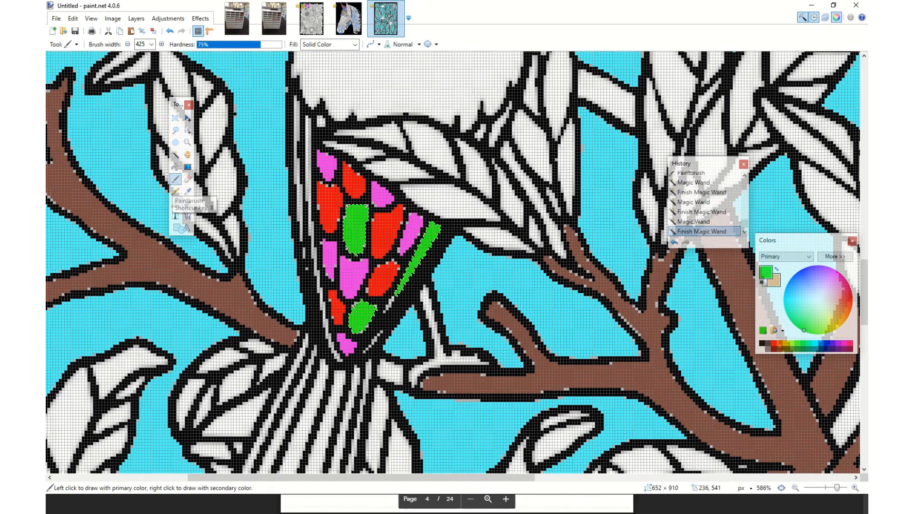
Set the Paintbrush width to 375.
{"action": "scroll", "coordinate": [430, 270], "scroll_direction": "down", "scroll_amount": 5}
{"action": "scroll", "coordinate": [431, 270], "scroll_direction": "down", "scroll_amount": 3}
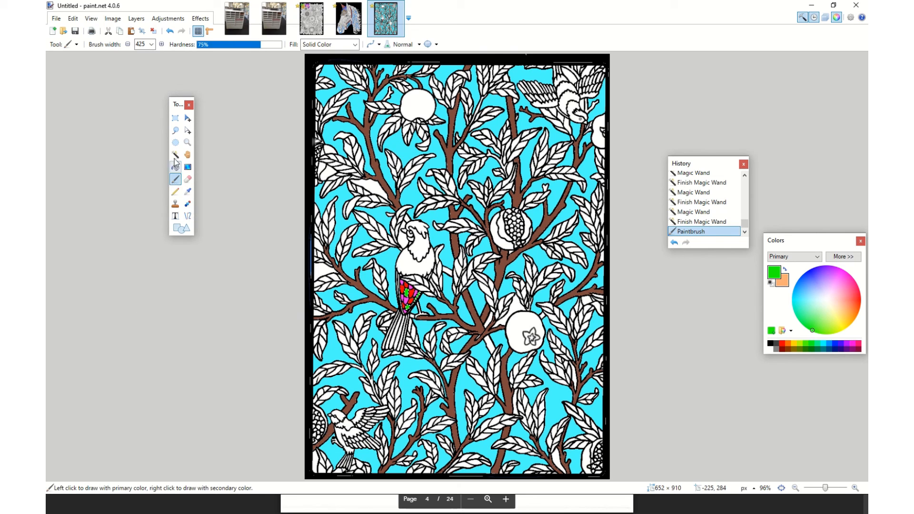
{"action": "left_click", "coordinate": [151, 44]}
{"action": "left_click", "coordinate": [140, 87]}
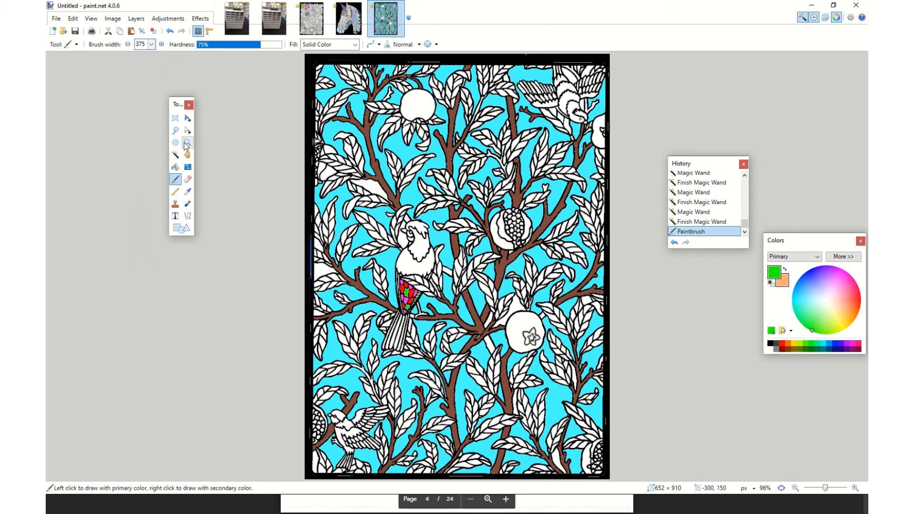
Select the round fruit near the drawing's top edge with the Magic Wand and set the tolerance to 25%.
{"action": "left_click", "coordinate": [176, 155]}
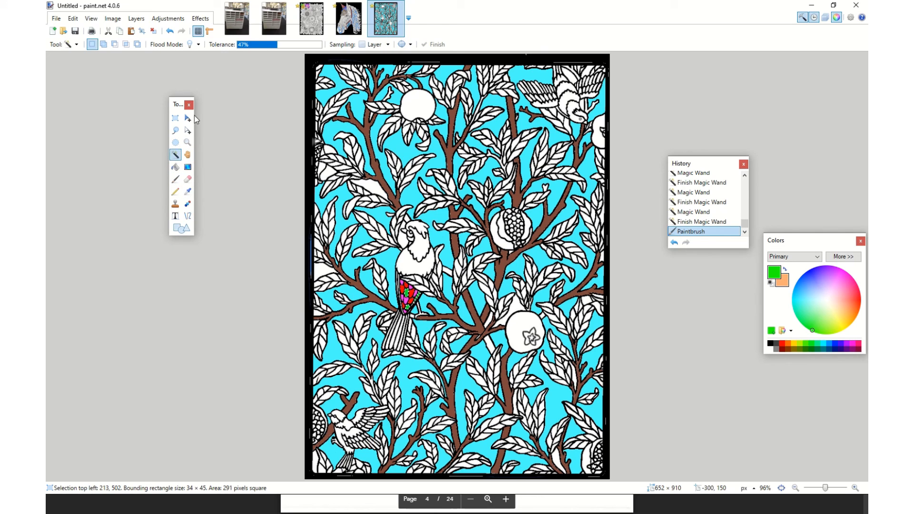
{"action": "left_click", "coordinate": [431, 115]}
{"action": "mouse_move", "coordinate": [275, 47]}
{"action": "left_mouse_down"}
{"action": "mouse_move", "coordinate": [238, 45]}
{"action": "mouse_move", "coordinate": [319, 45]}
{"action": "mouse_move", "coordinate": [252, 53]}
{"action": "mouse_move", "coordinate": [261, 50]}
{"action": "left_mouse_up"}
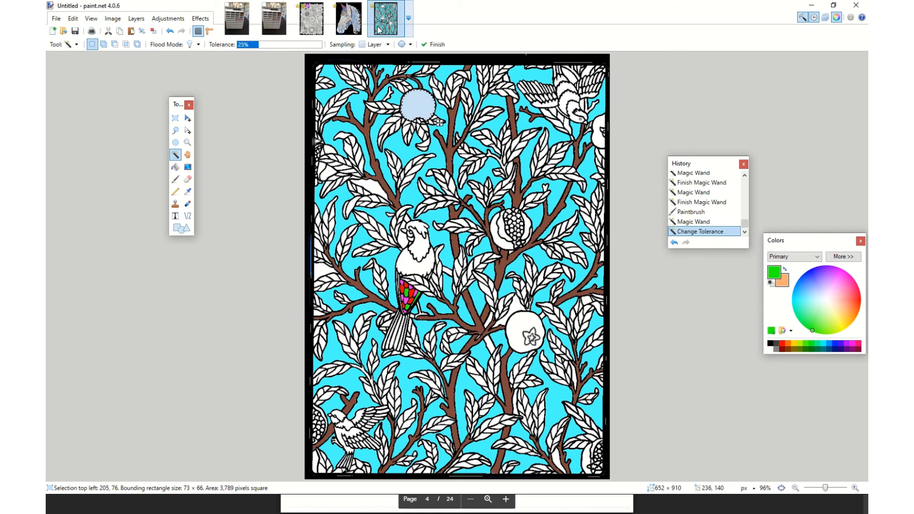
Look at the open horse and flower colouring images, and return to the bird drawing.
{"action": "left_click", "coordinate": [351, 28]}
{"action": "left_click", "coordinate": [319, 31]}
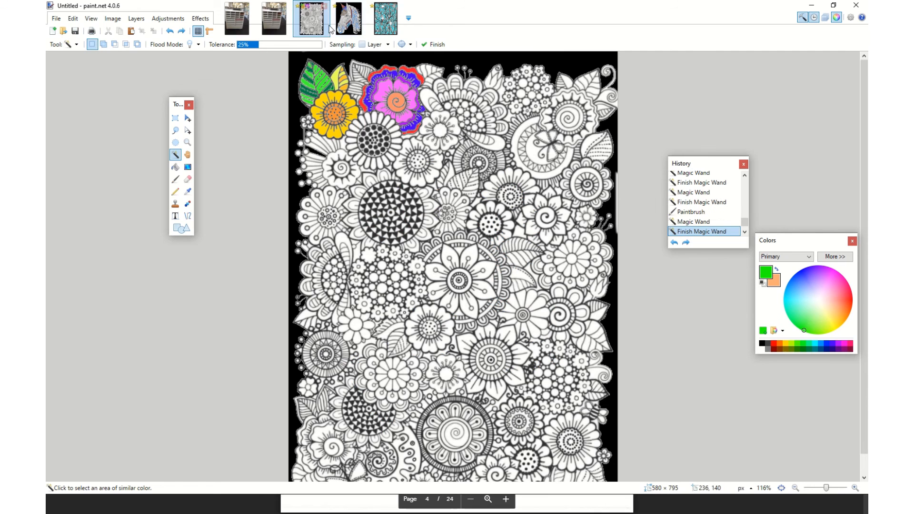
{"action": "left_click", "coordinate": [392, 29]}
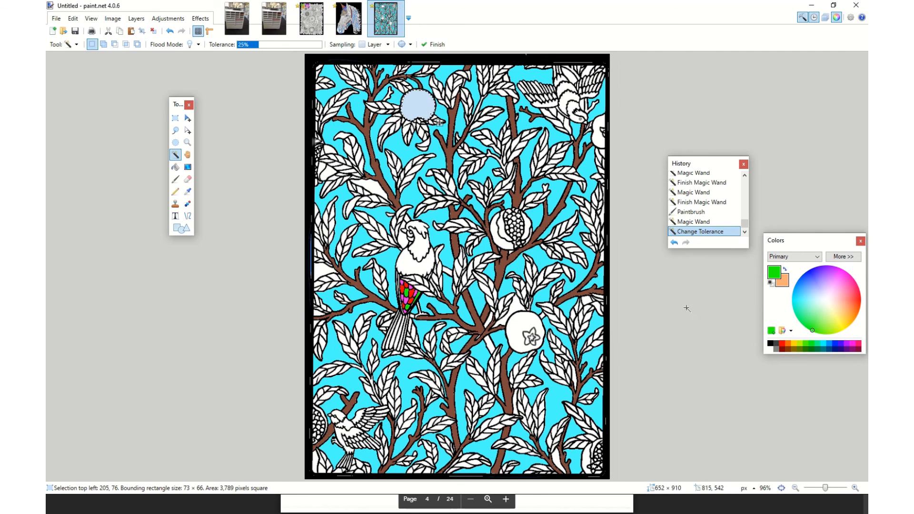
{"action": "mouse_move", "coordinate": [429, 5]}
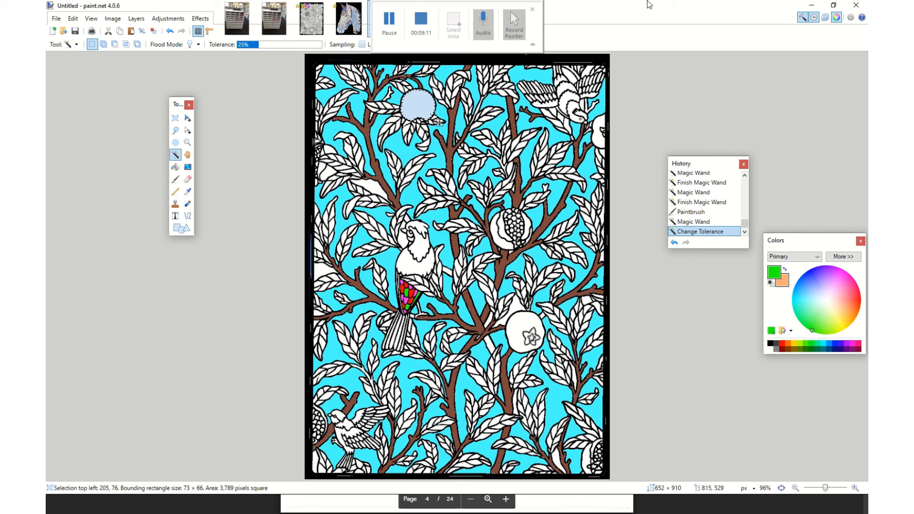